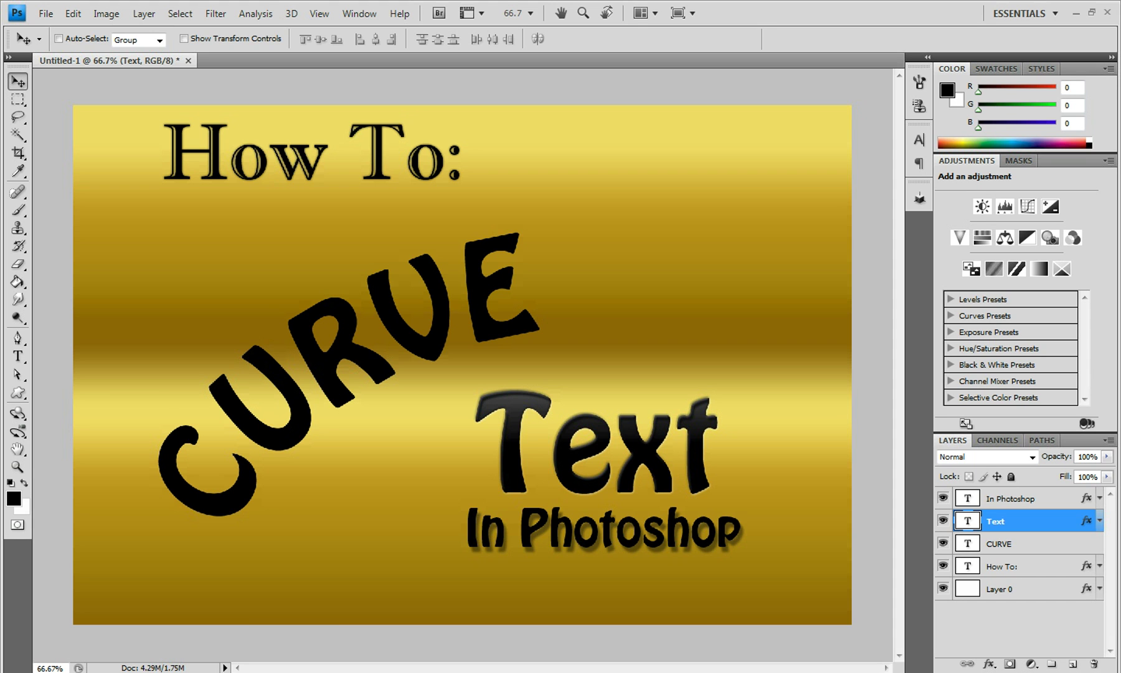
Create a new 1000 × 503 pixel document with a white background
key(alt+f)
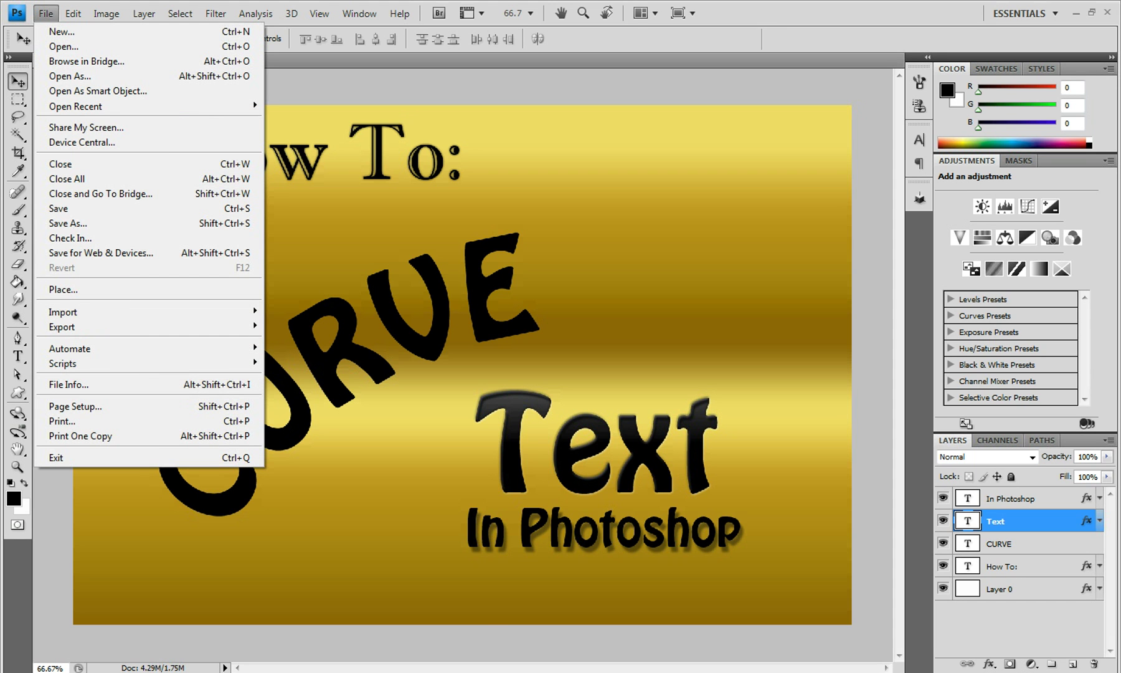
key(Down)
key(Return)
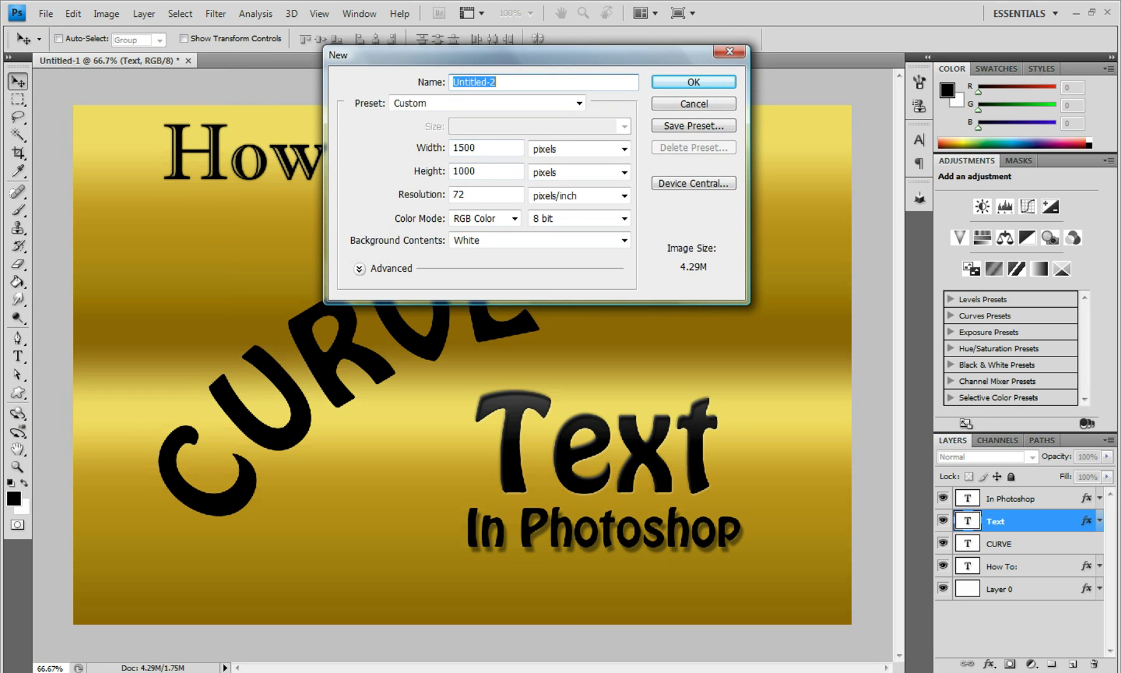
key(Tab)
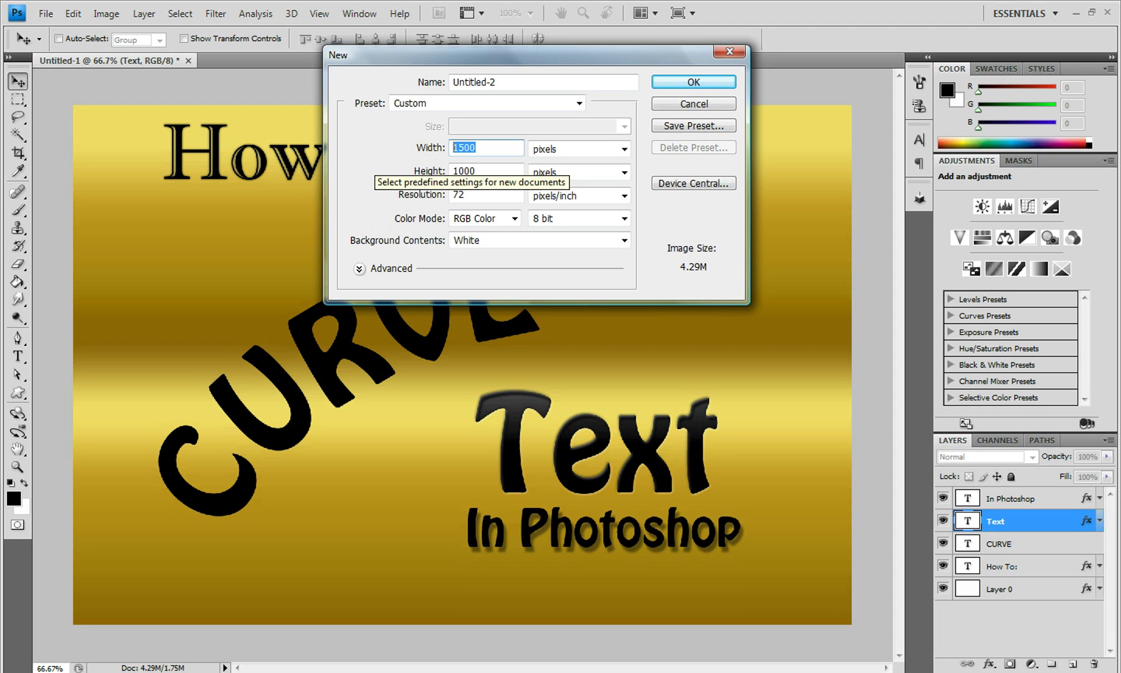
text(10)
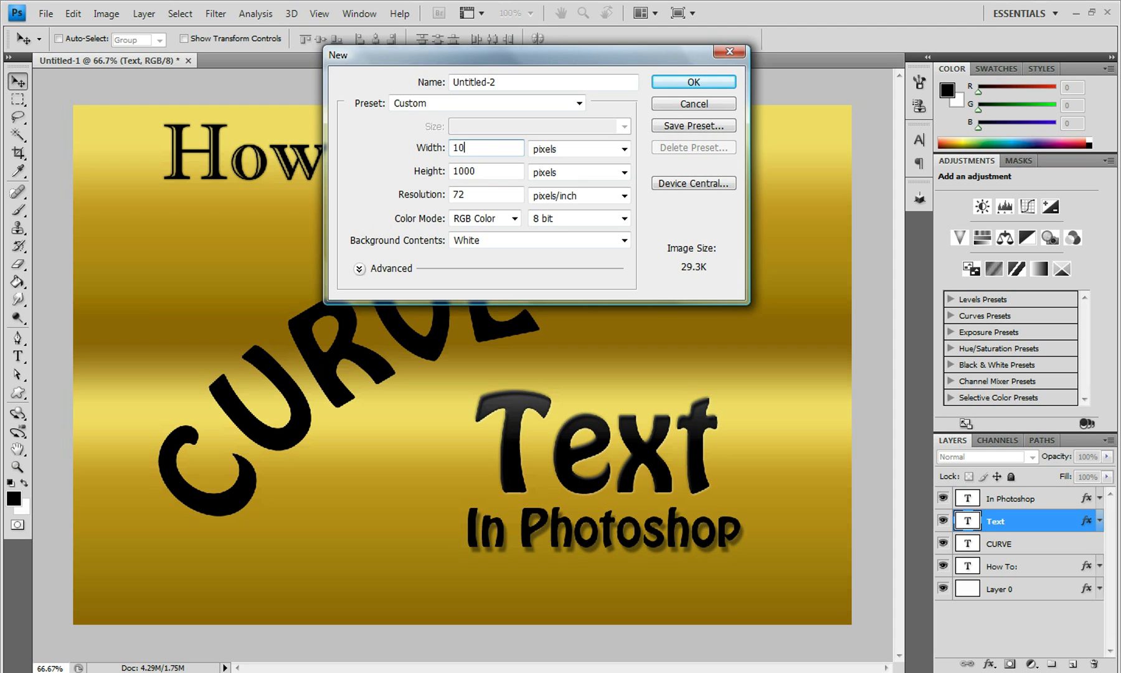
text(00)
key(Tab)
text(5)
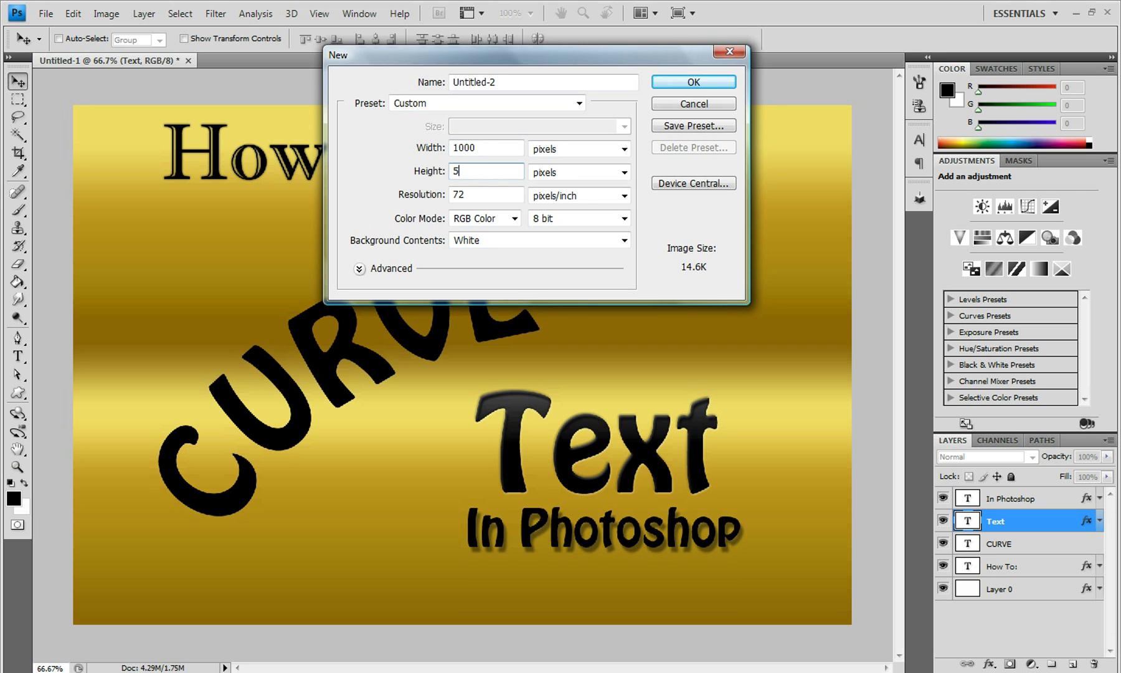
text(03)
key(ctrl+a)
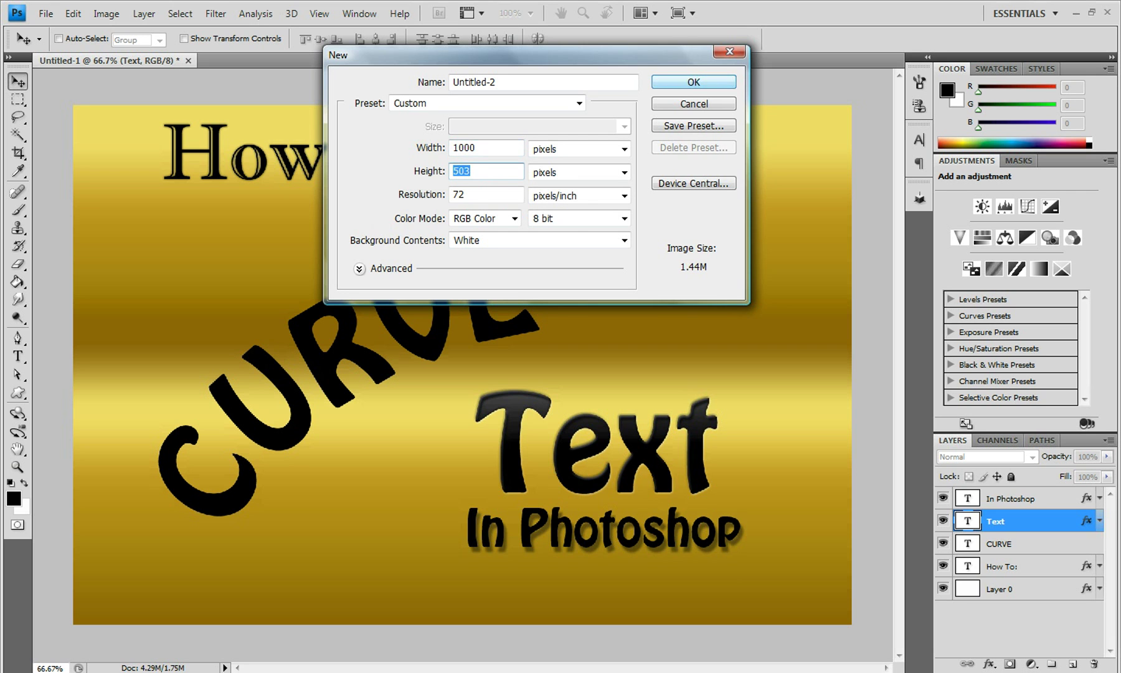
click(693, 82)
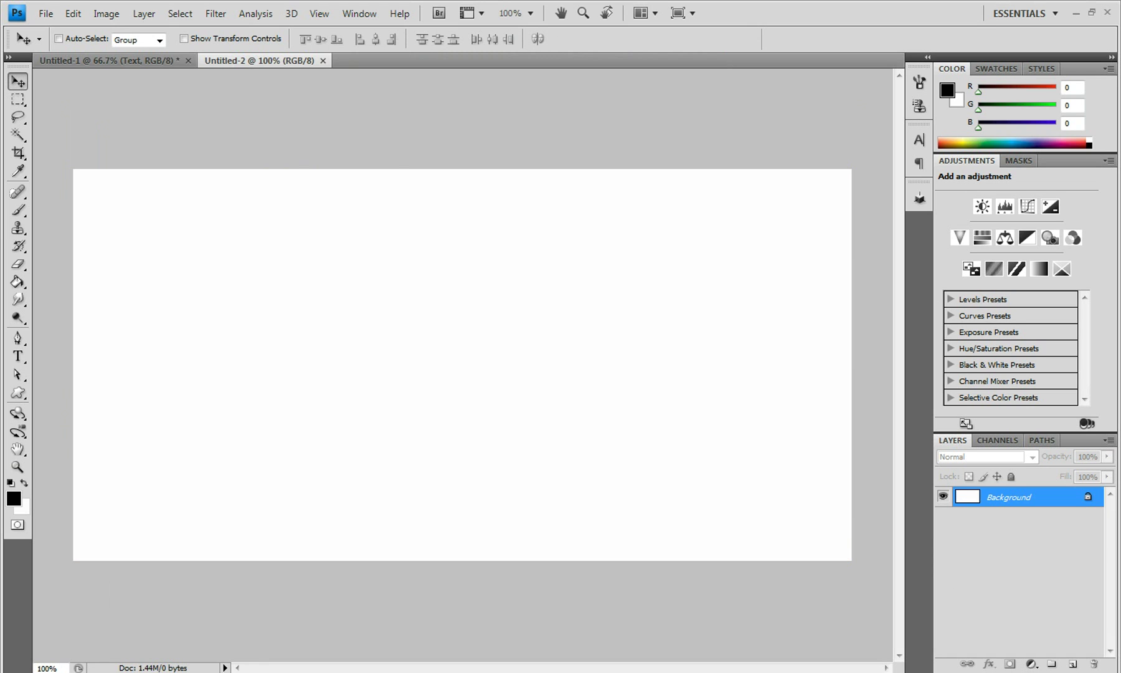
On a new layer, type 'NitroLand' in large black text and move it lower left
click(1073, 663)
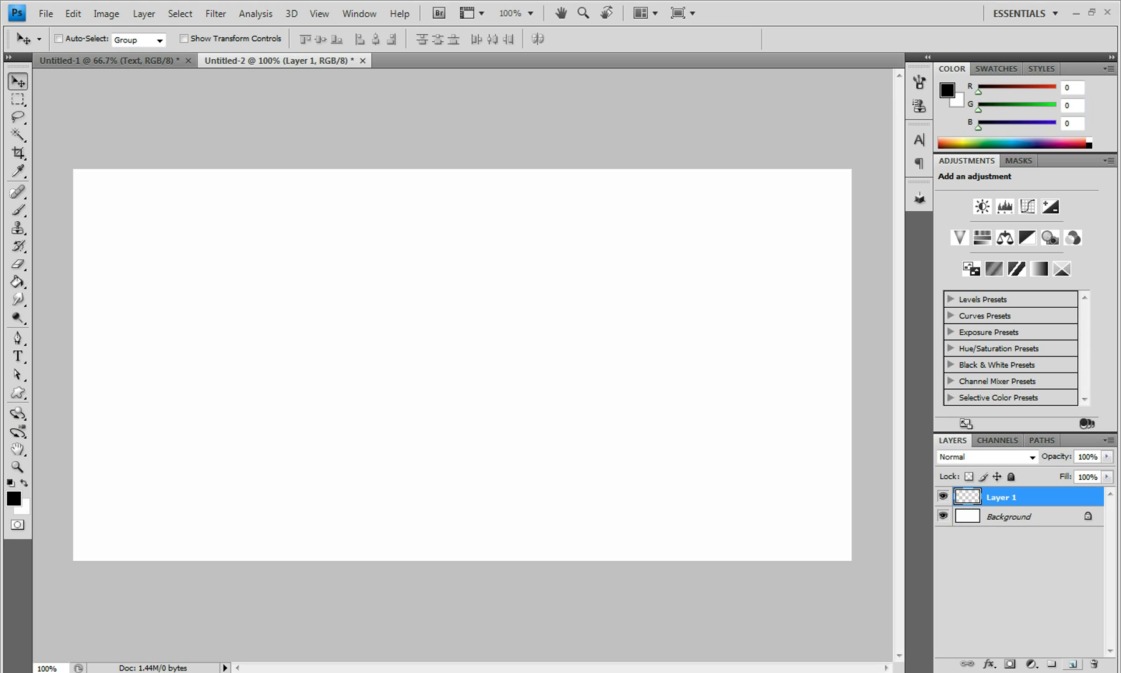
click(18, 356)
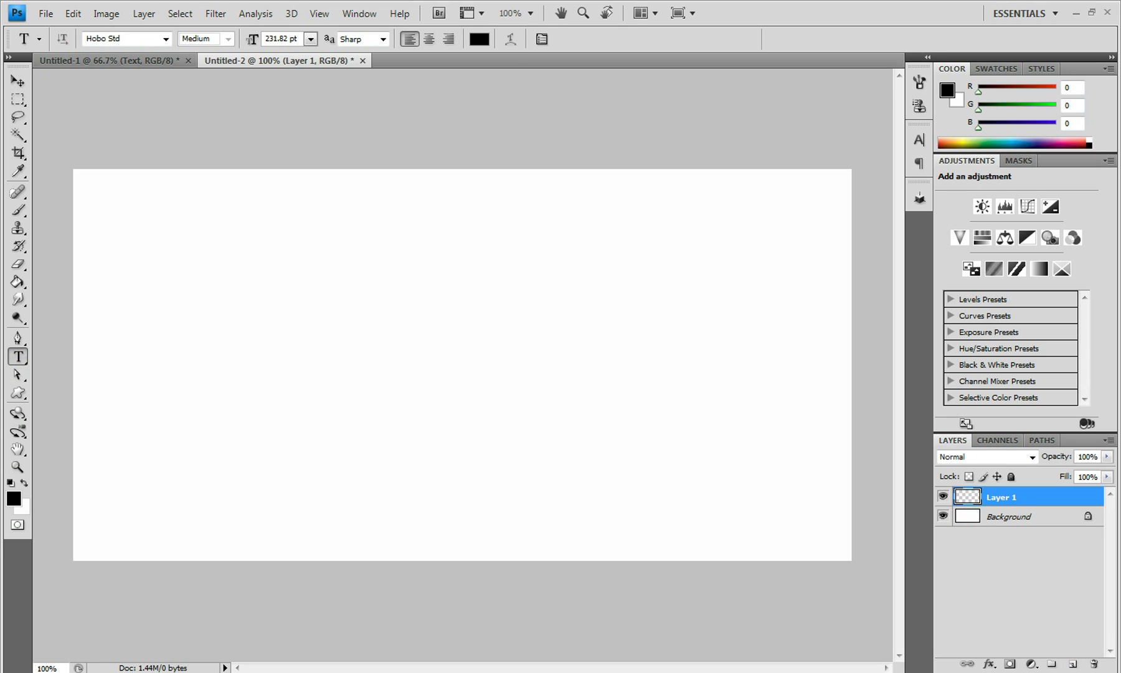
click(214, 345)
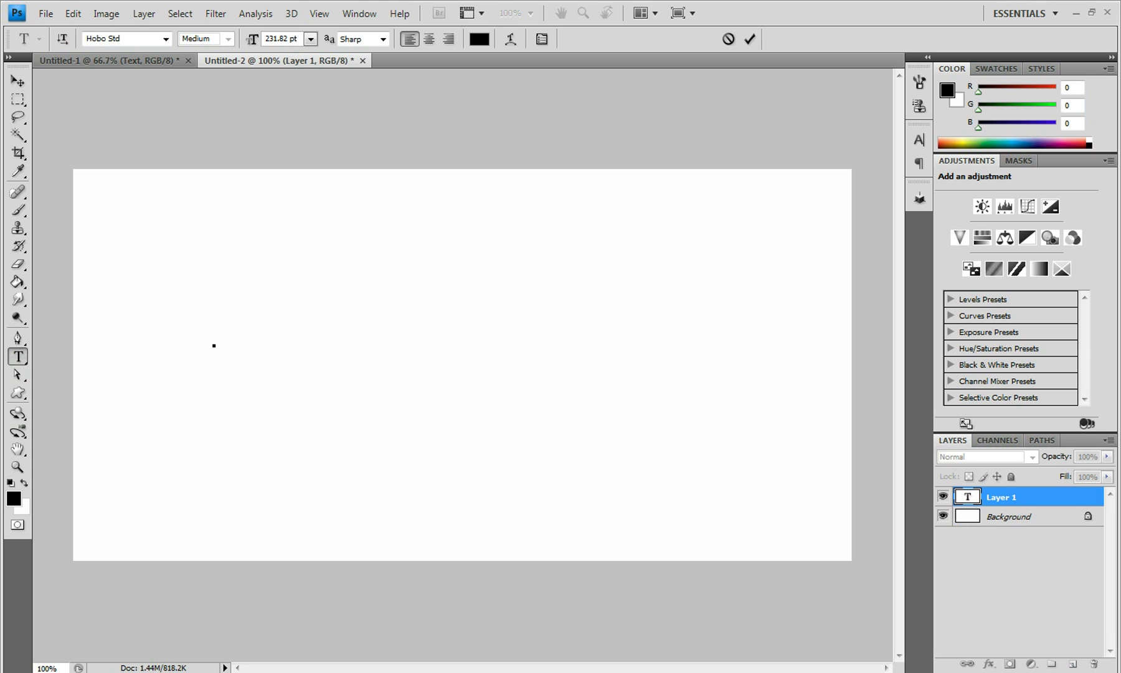
text(Ni)
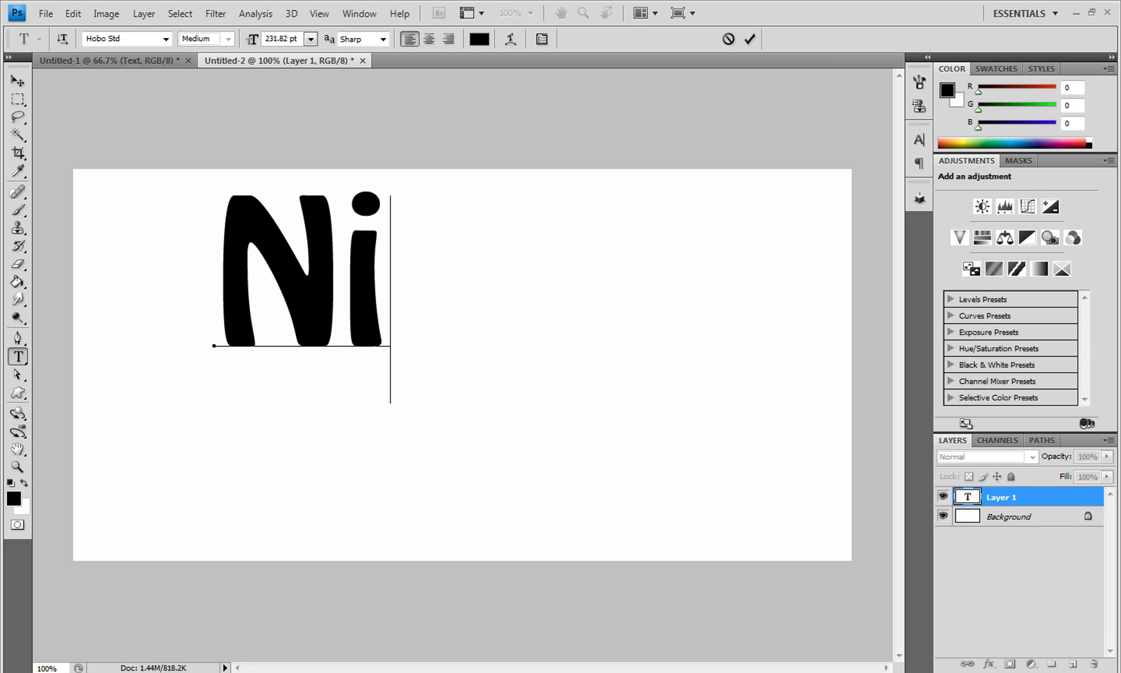
text(tro)
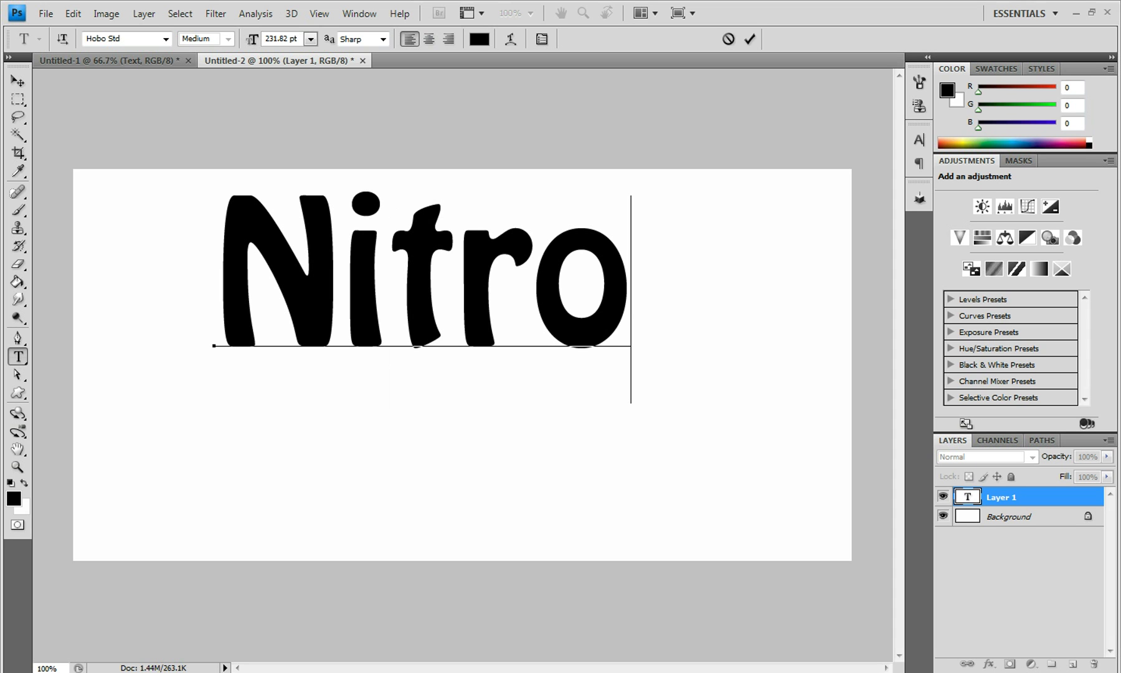
text(Lan)
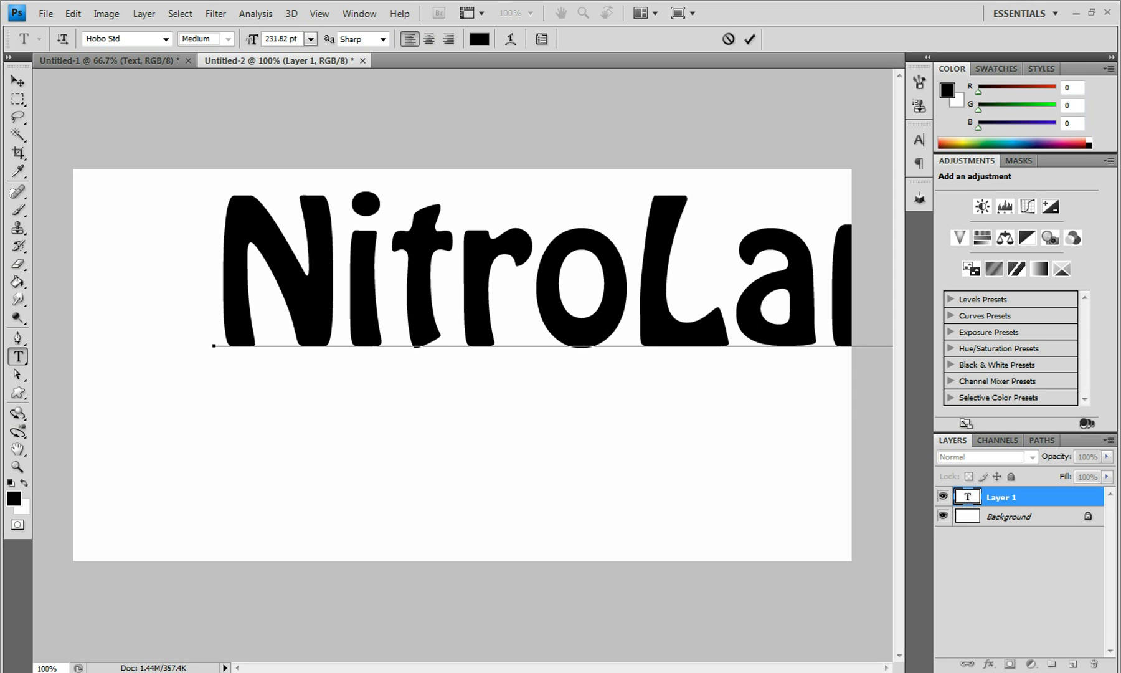
mouse_move(560, 280)
mouse_down()
mouse_move(447, 354)
mouse_move(410, 358)
mouse_up()
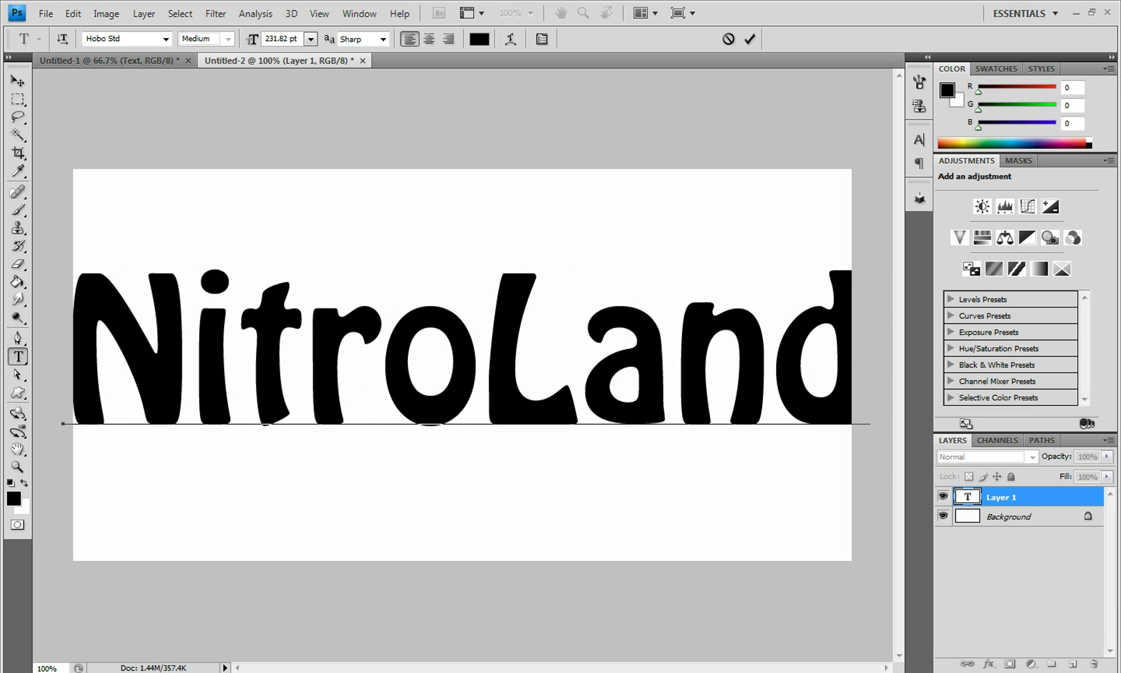
Shrink NitroLand to about 119 pt and move it up and right on the canvas
key(shift+Left)
key(shift+Left)
key(shift+Left)
key(shift+Left)
key(shift+Left)
key(shift+Left)
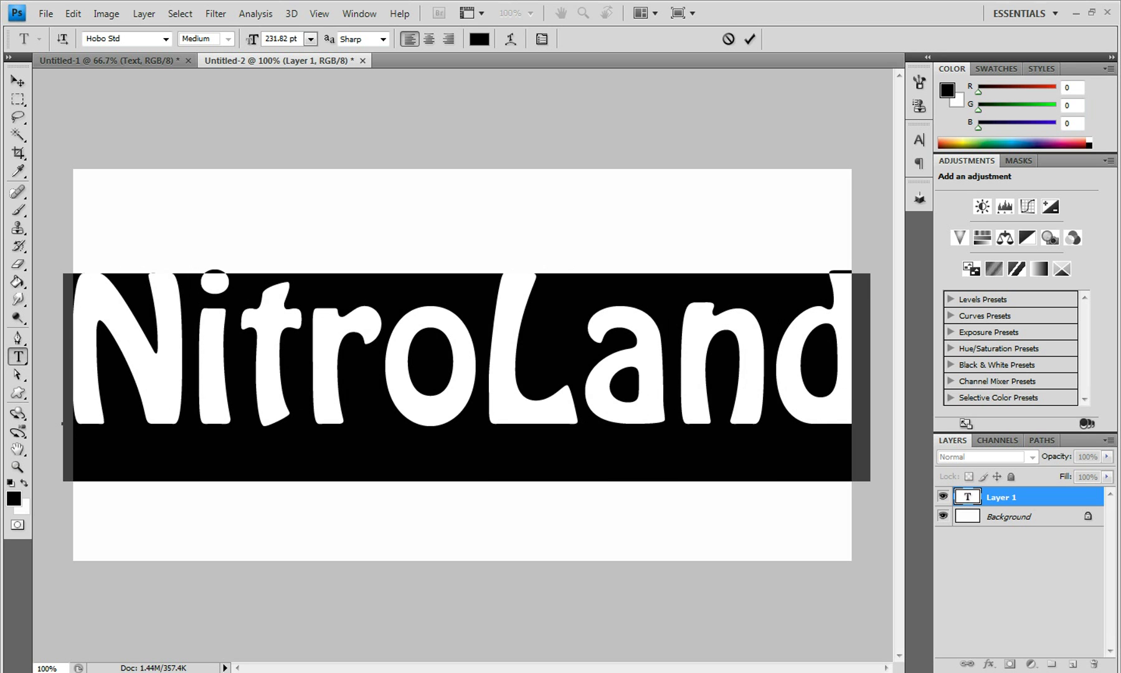
drag(252, 39, 187, 38)
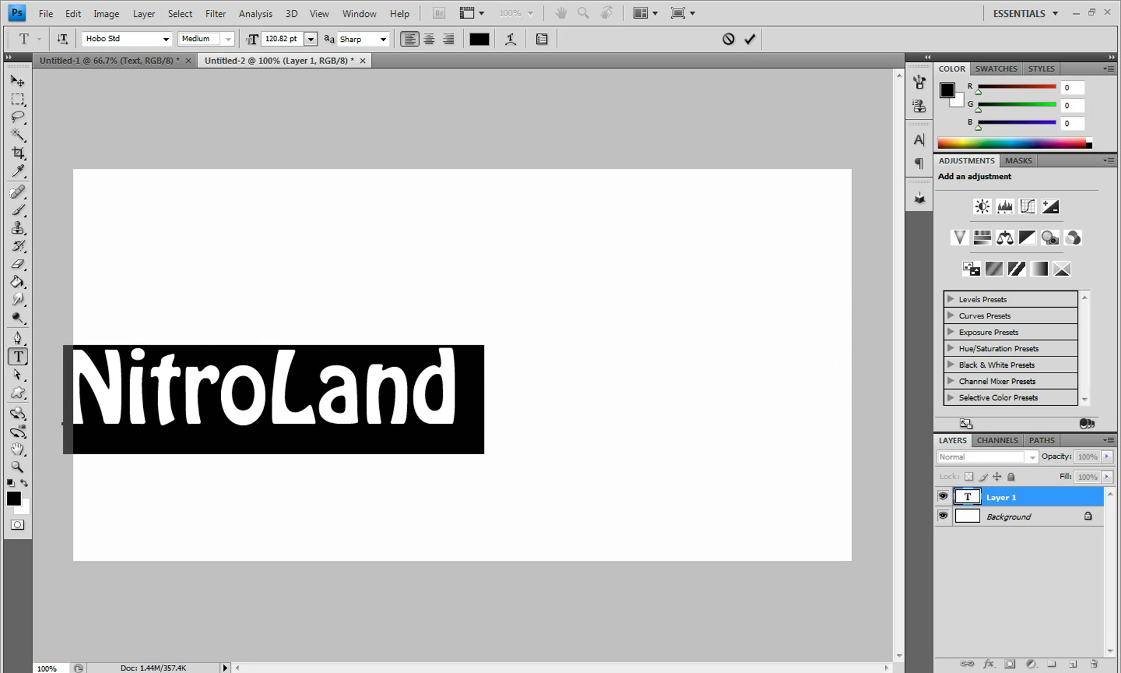
drag(281, 399, 364, 326)
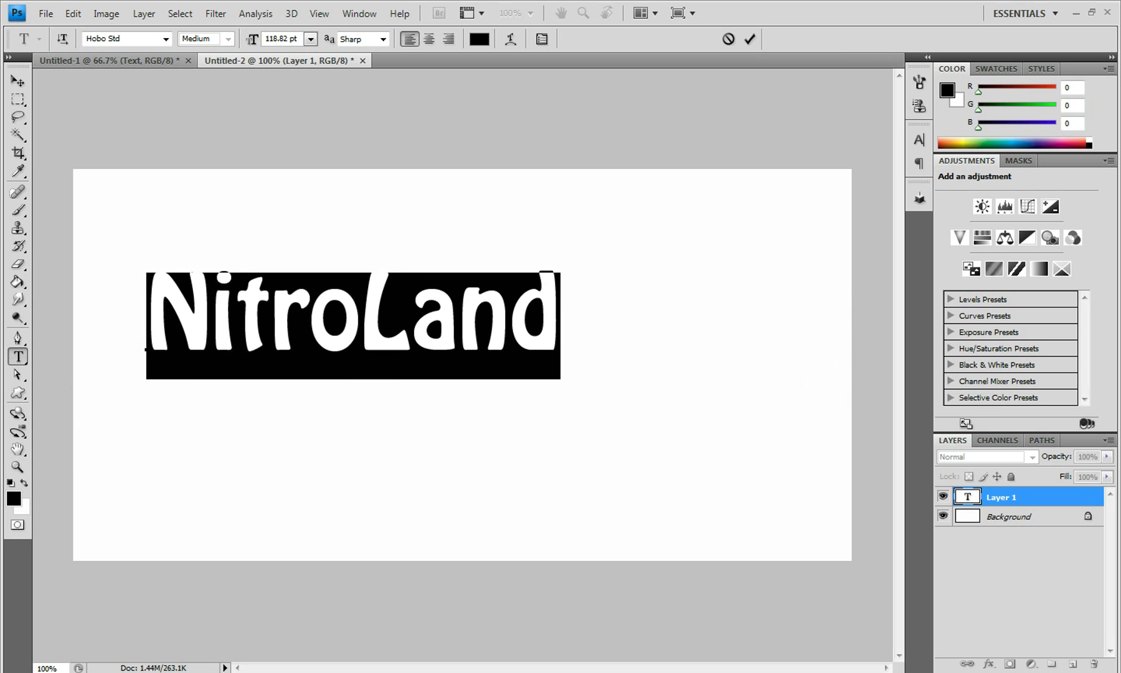
click(310, 312)
Change NitroLand's font to Helvetica Neue 87 Heavy after trying a few others
key(ctrl+a)
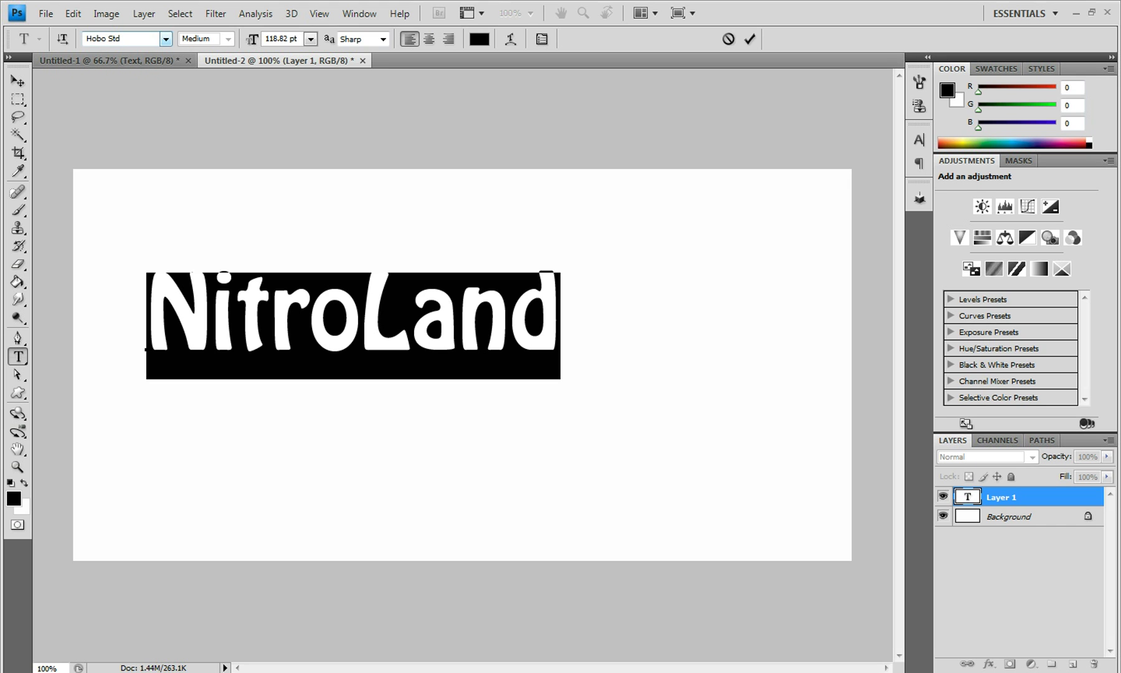
click(112, 39)
key(Up)
key(Up)
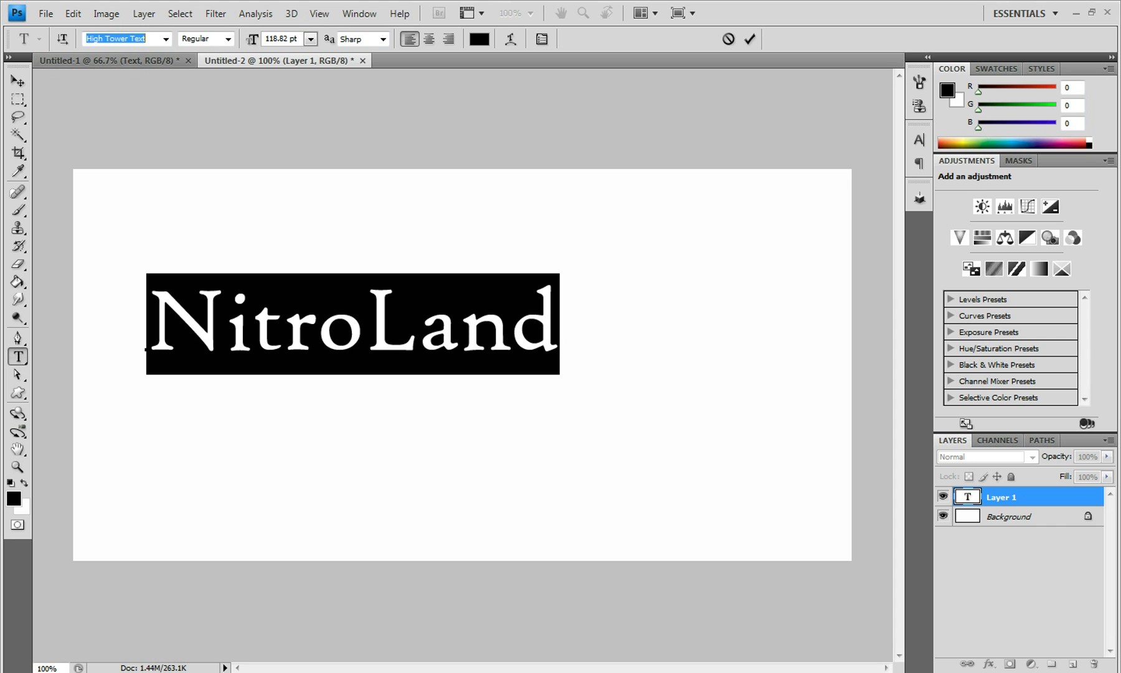
key(Up)
key(Up)
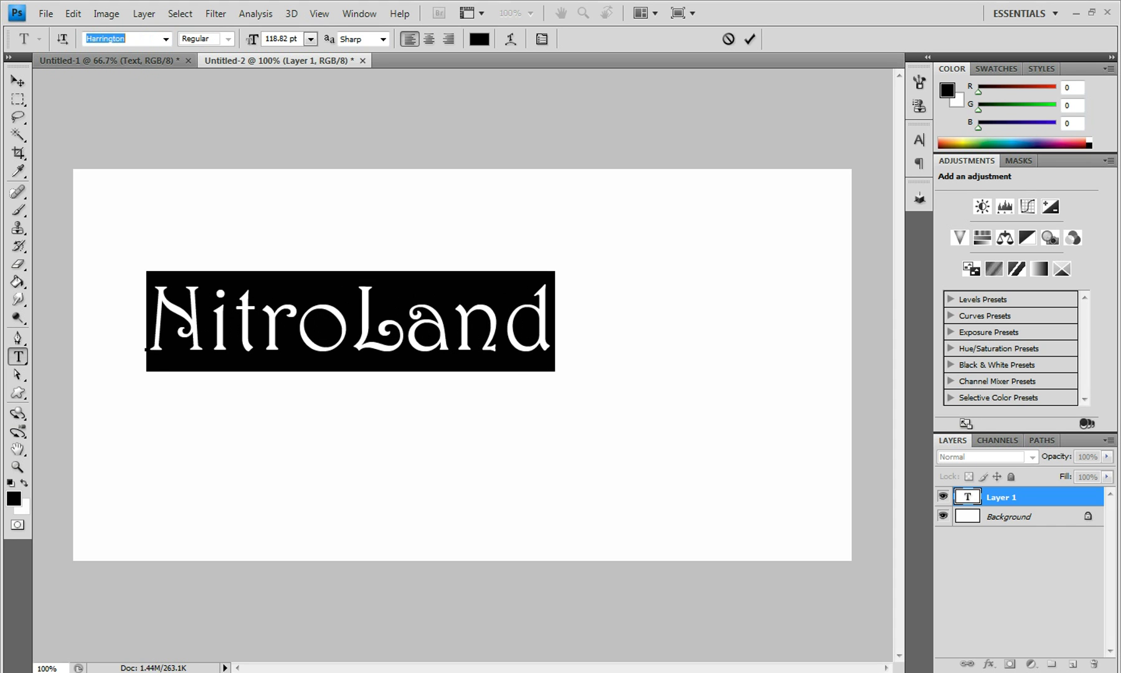
key(Up)
key(Down)
key(Down)
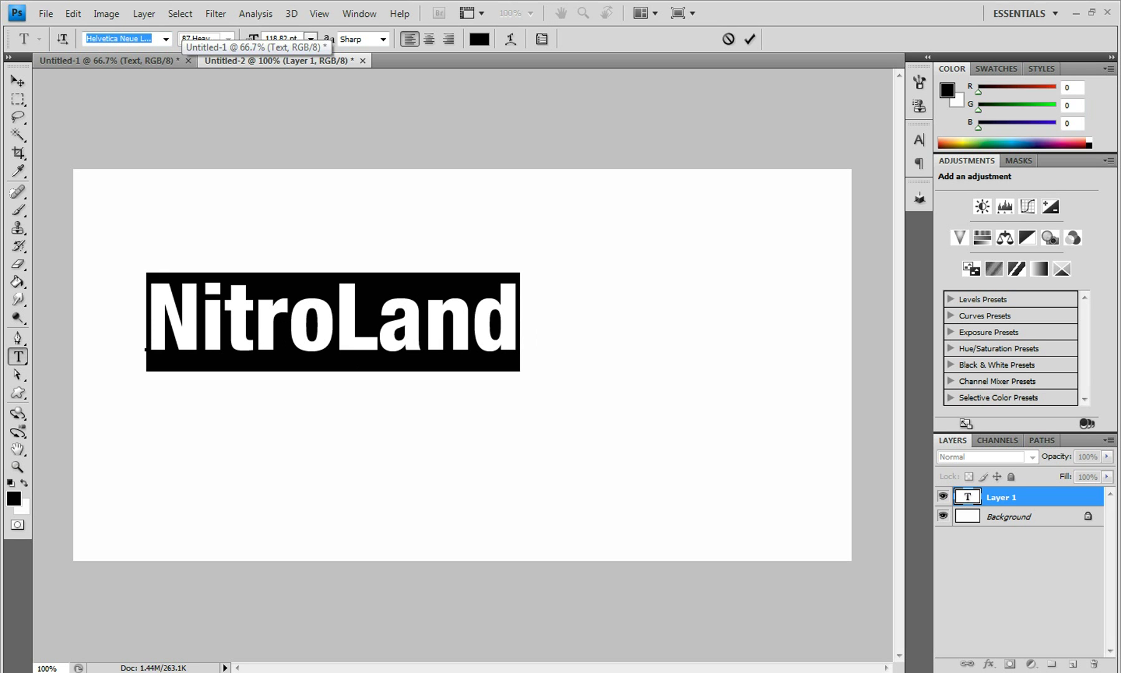
key(Return)
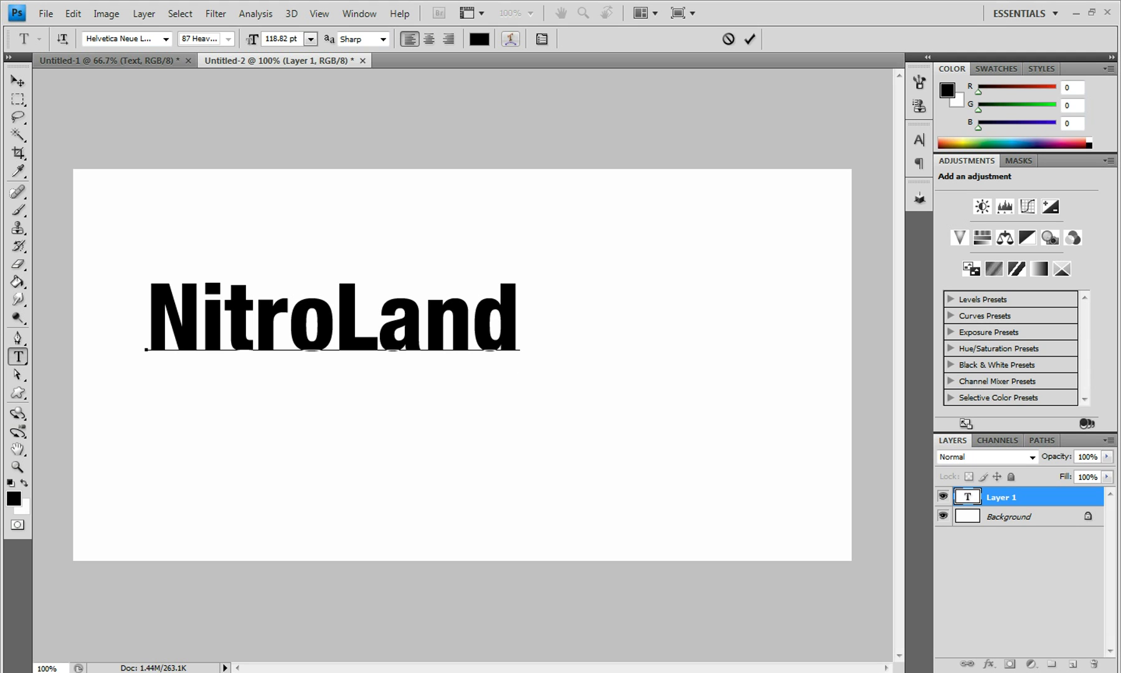
Open Warp Text and preview Arc, then Arc Lower, on NitroLand
click(511, 38)
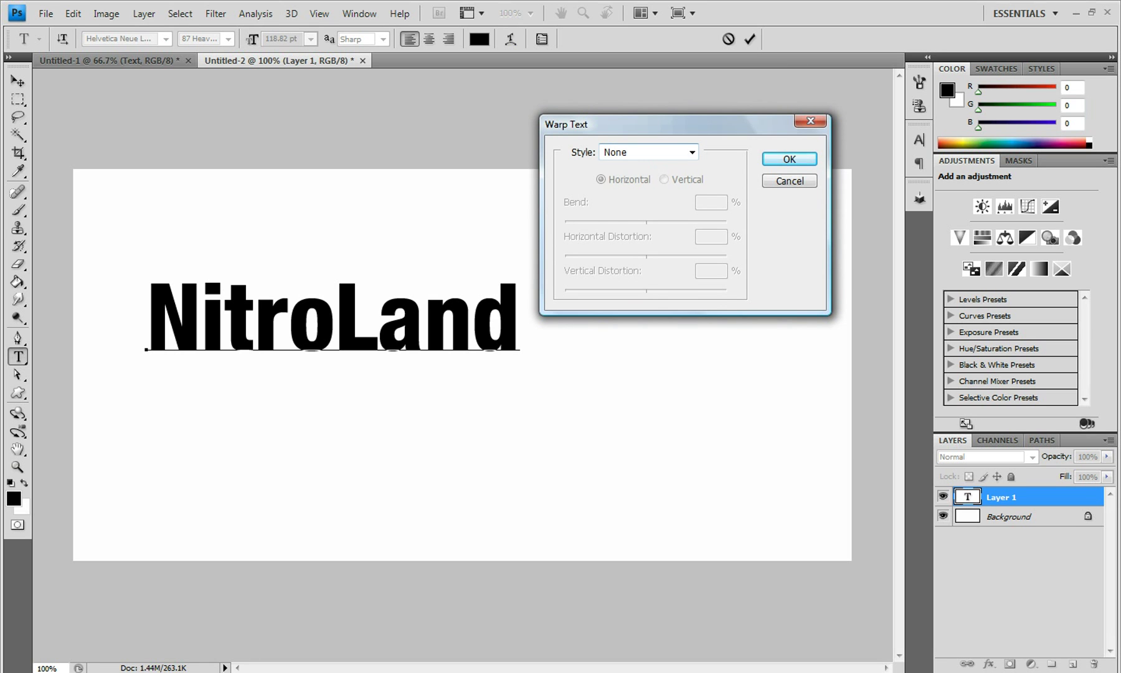
click(692, 152)
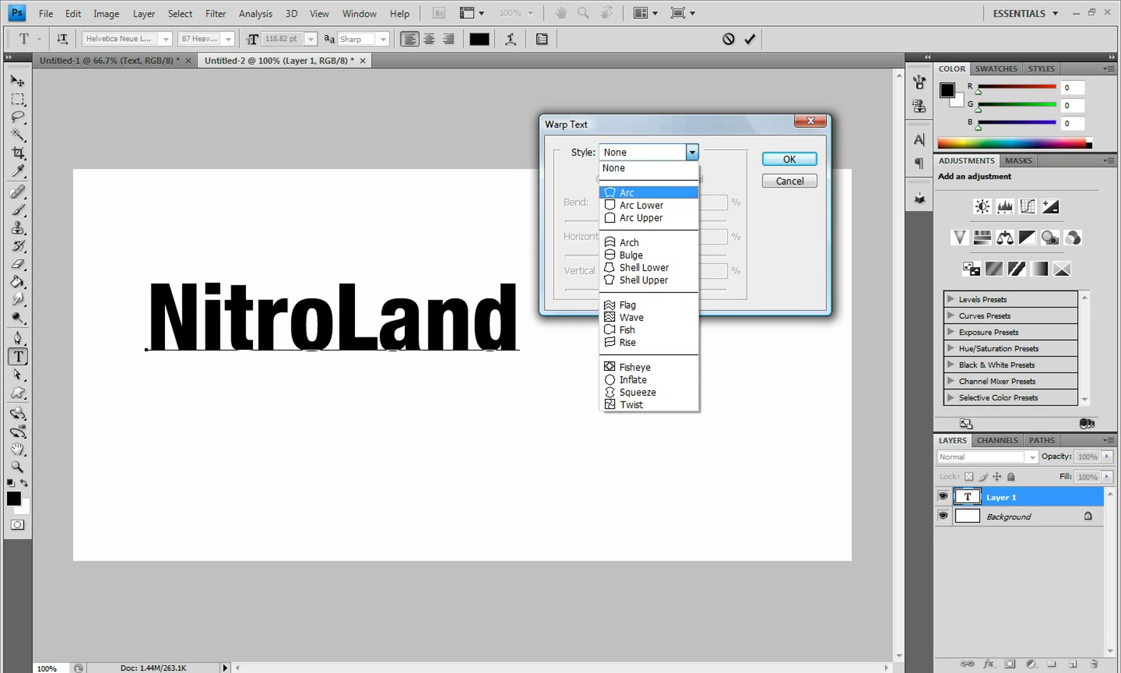
key(Return)
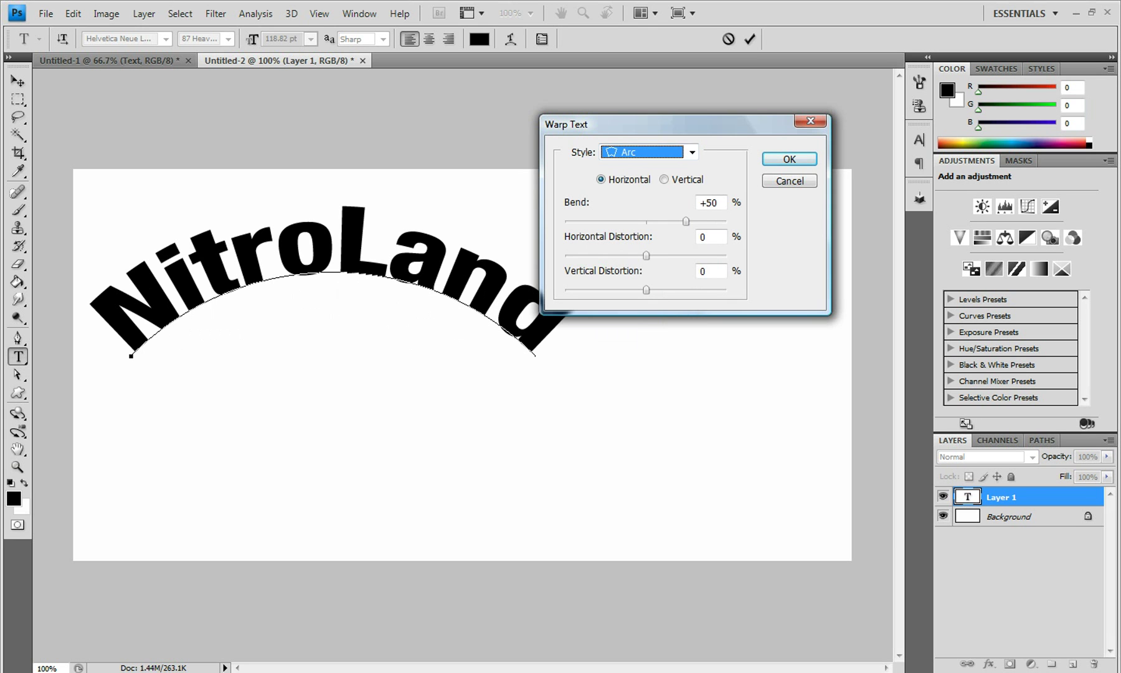
key(alt+Down)
key(Down)
key(Down)
key(Down)
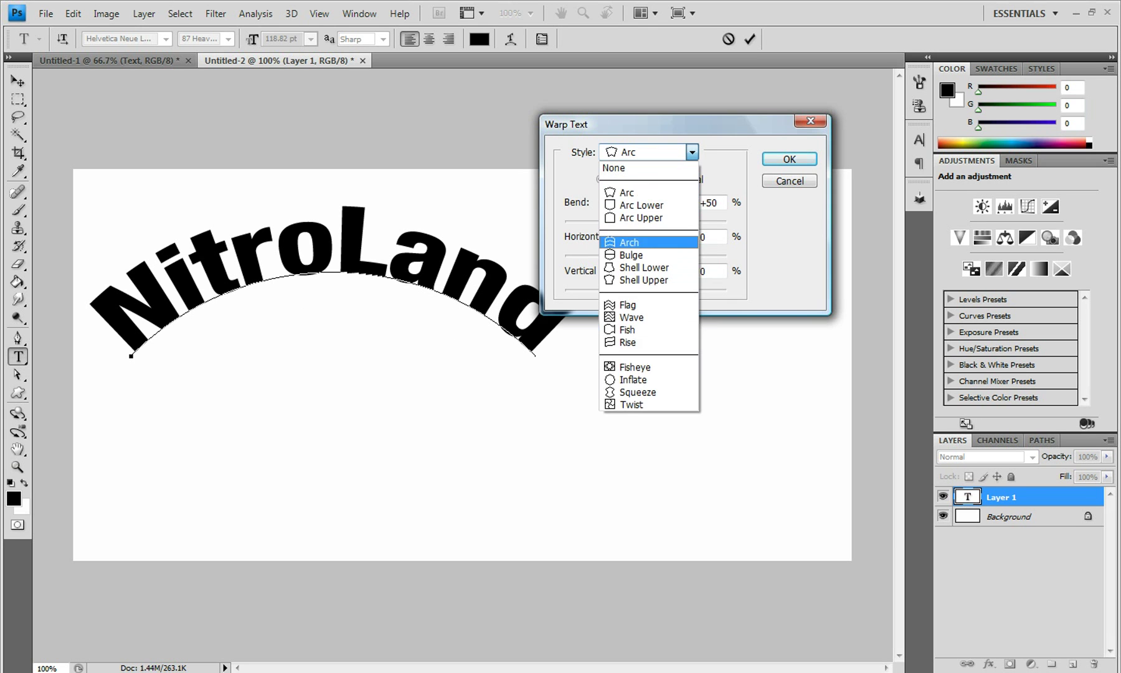
key(Down)
key(Up)
key(Up)
key(Up)
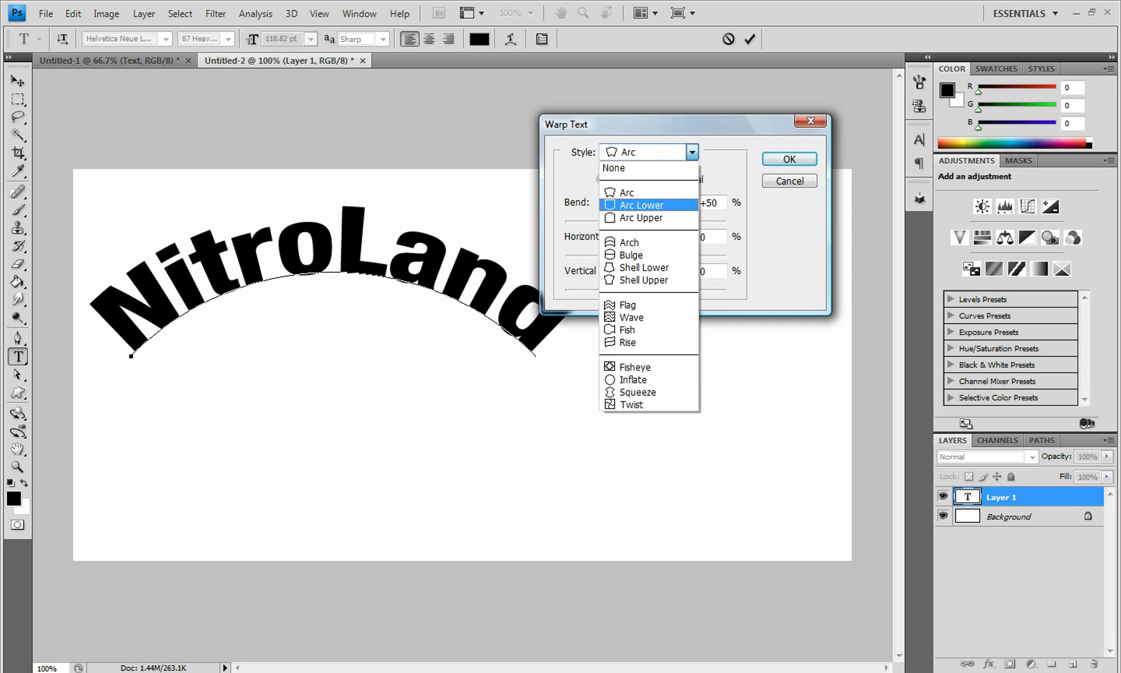
key(Return)
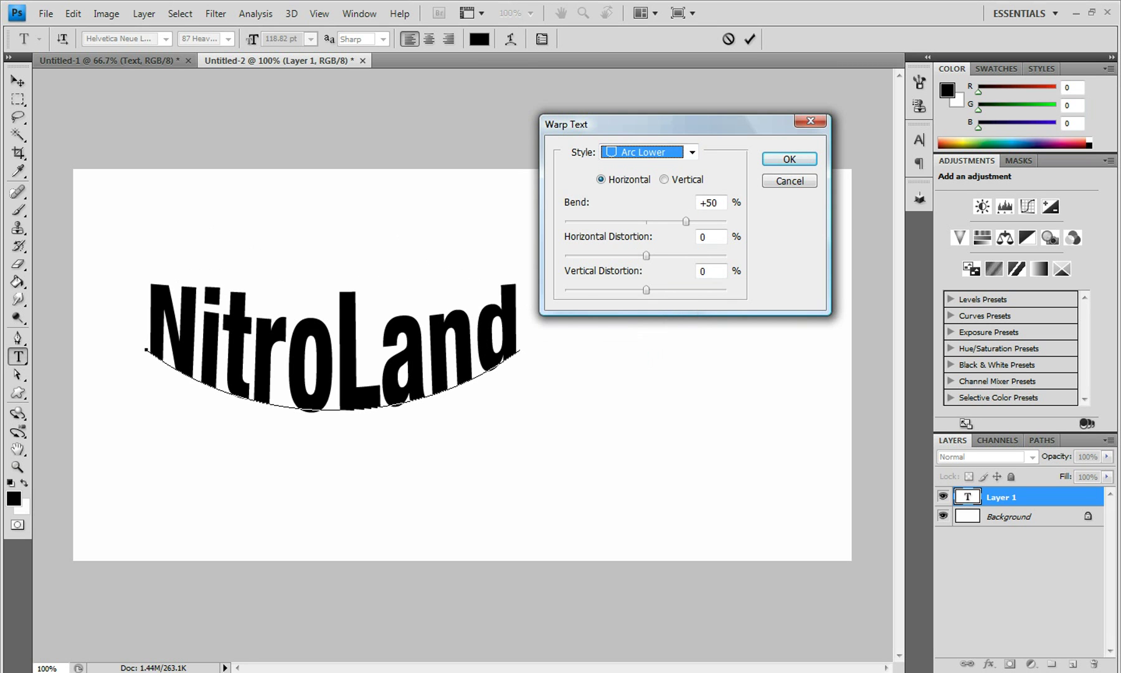
Preview the Shell Lower warp style, then settle on Squeeze
key(alt+Down)
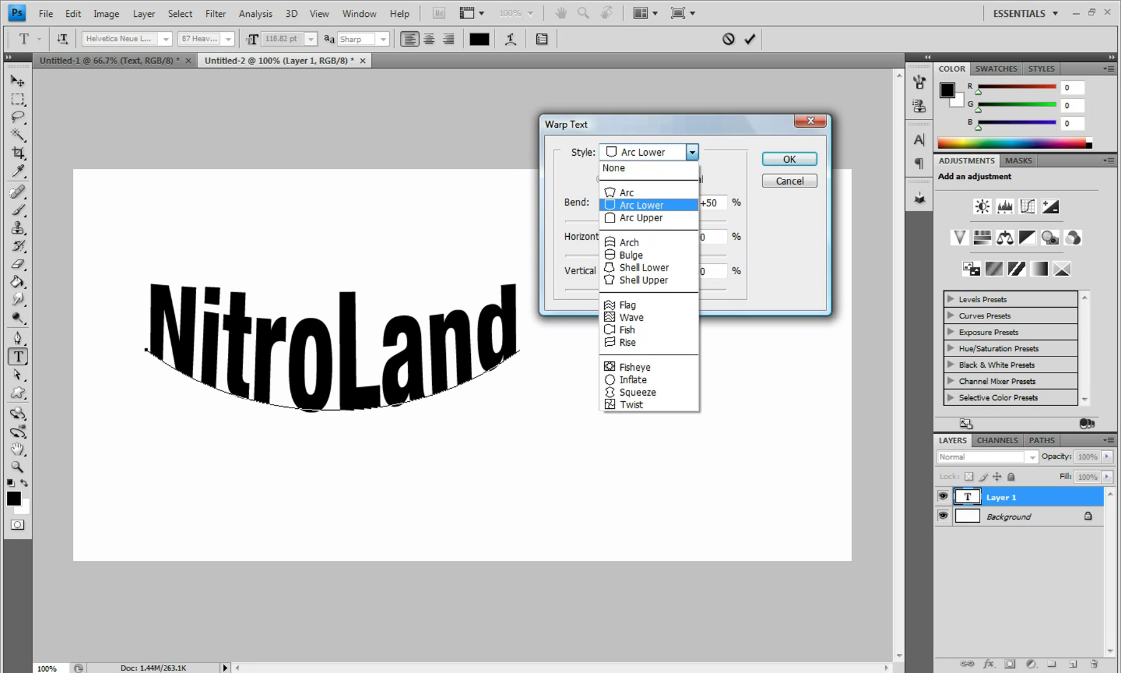
key(Down)
key(Up)
key(Up)
key(Up)
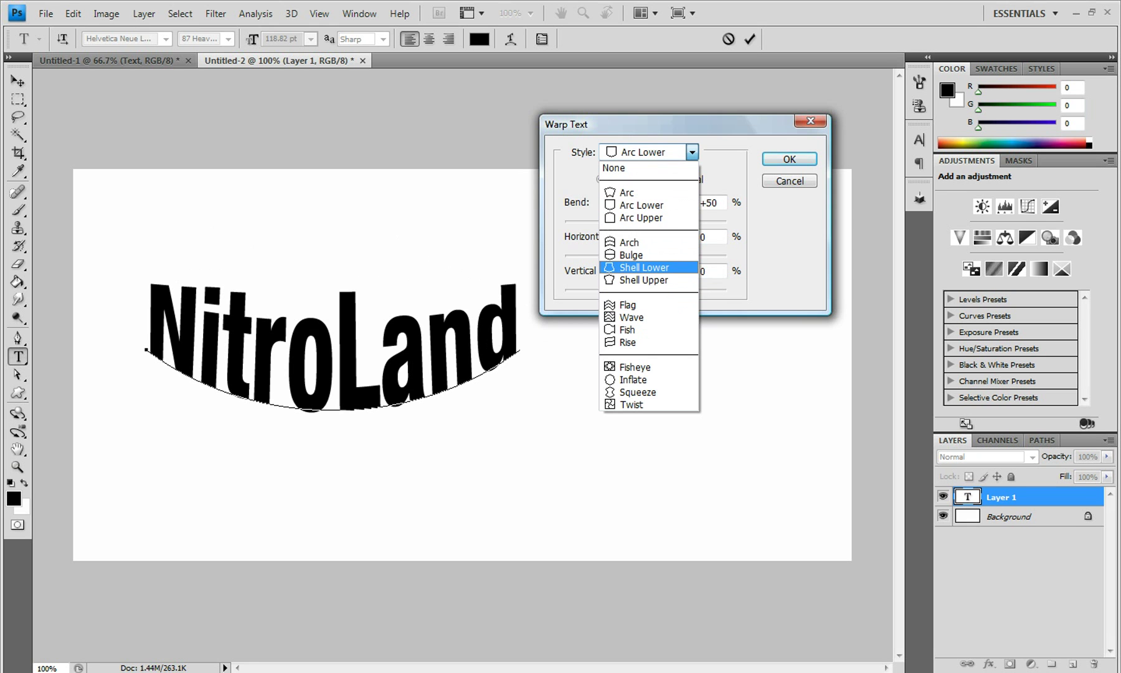
key(Return)
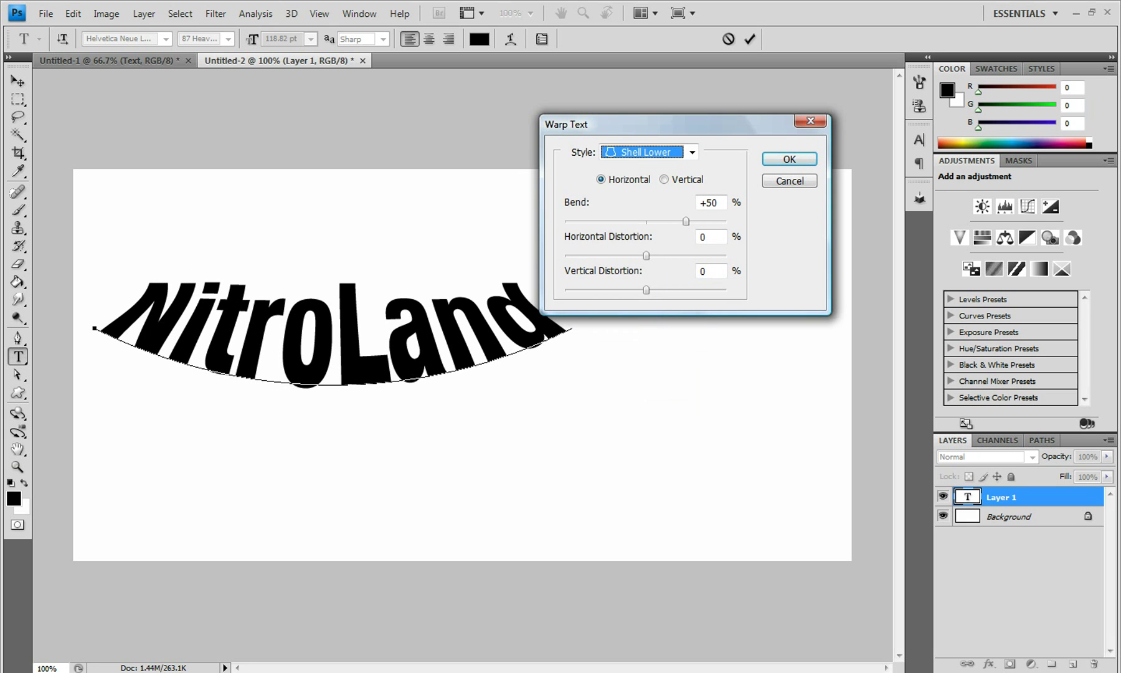
key(alt+Down)
key(Down)
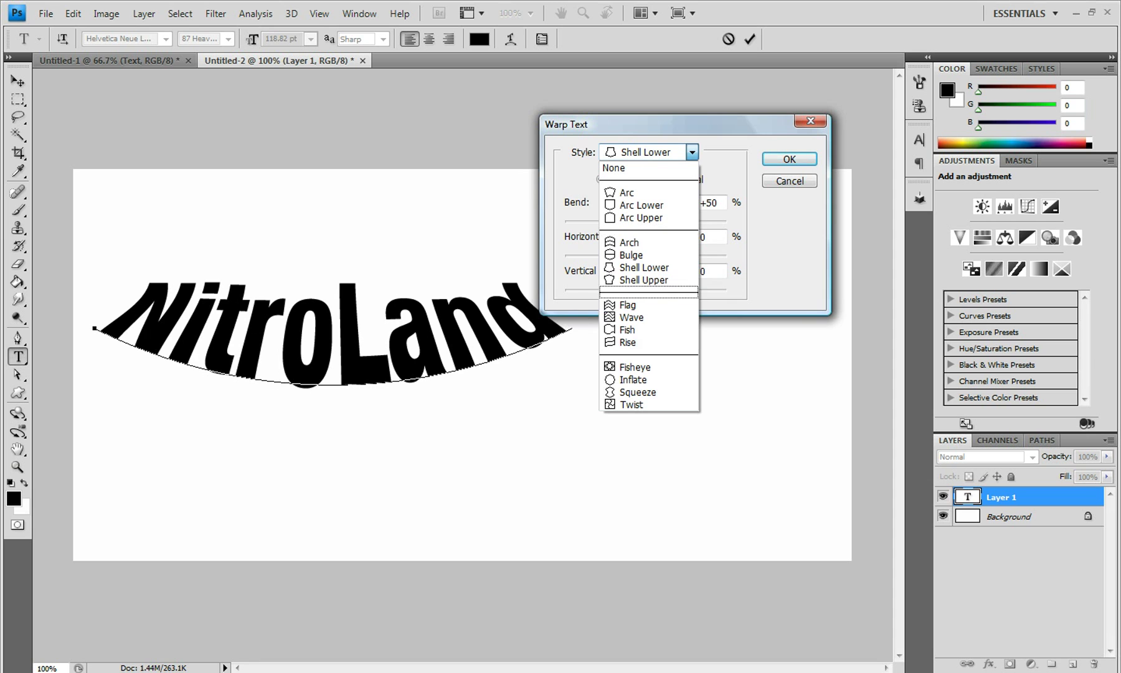
key(Down)
key(Down)
key(Down)
key(Down)
key(Down)
key(Down)
key(Down)
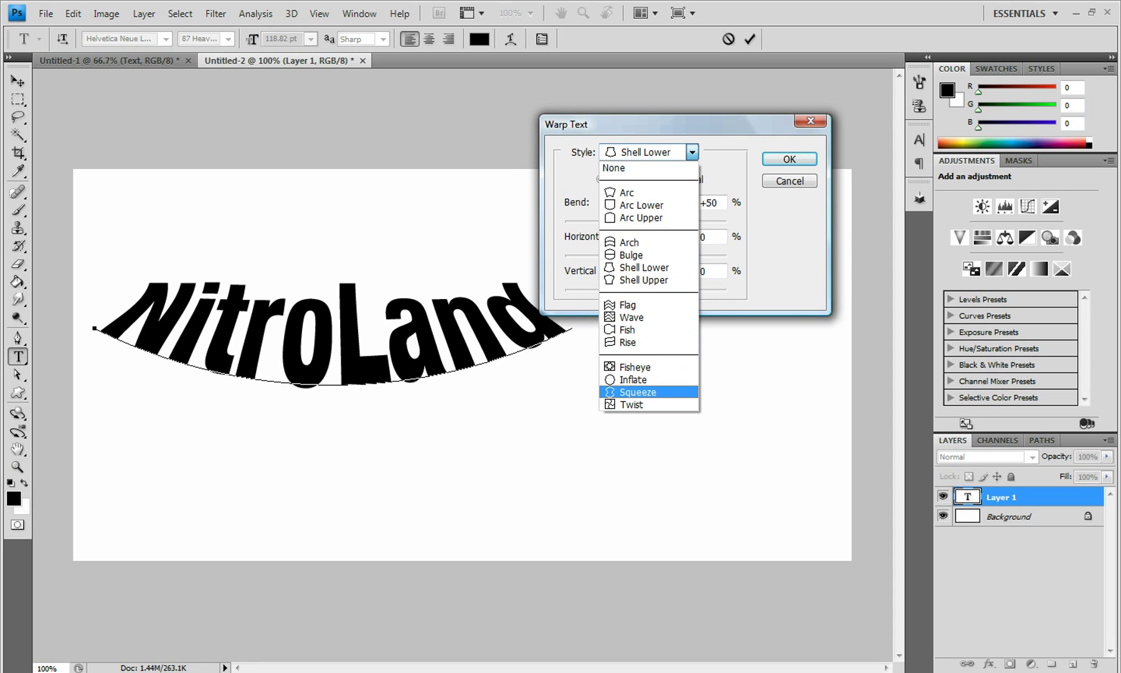
key(Return)
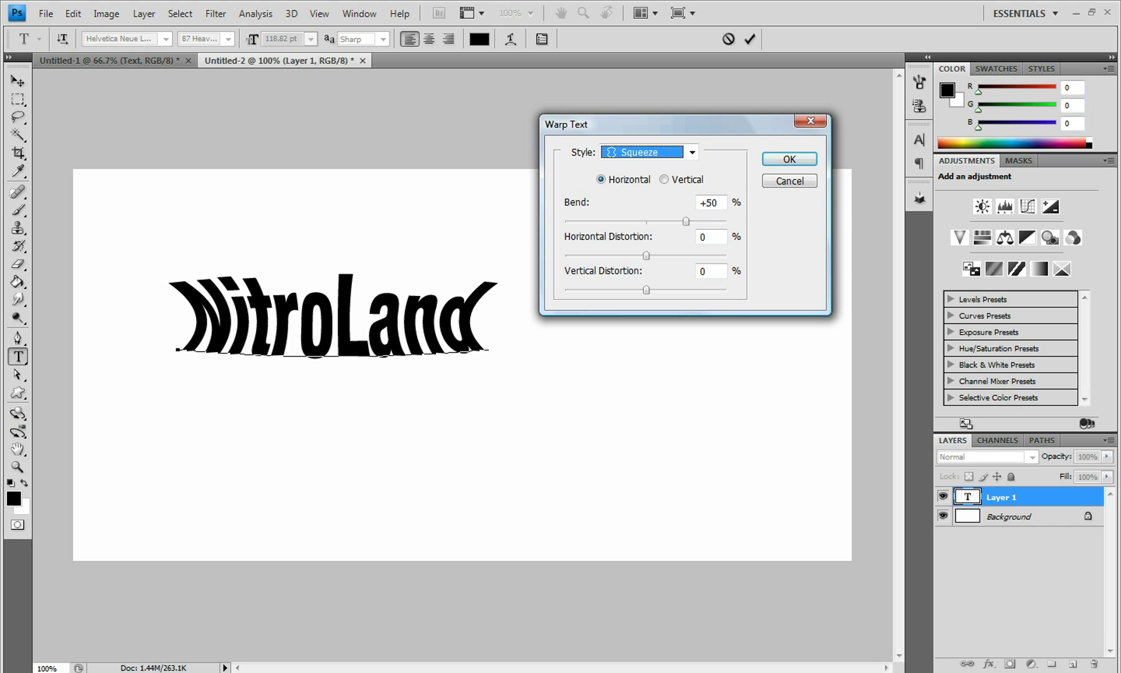
Set the Squeeze warp to bend -19, horizontal 29 and vertical -38
key(Tab)
text(-19)
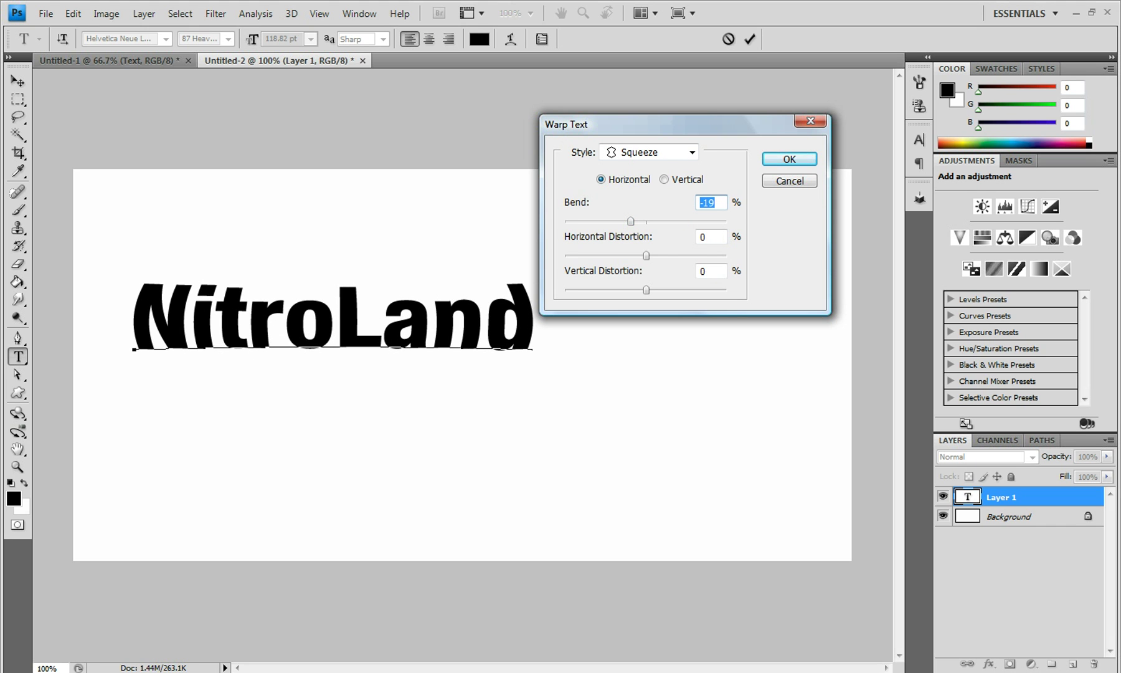
key(Tab)
text(29)
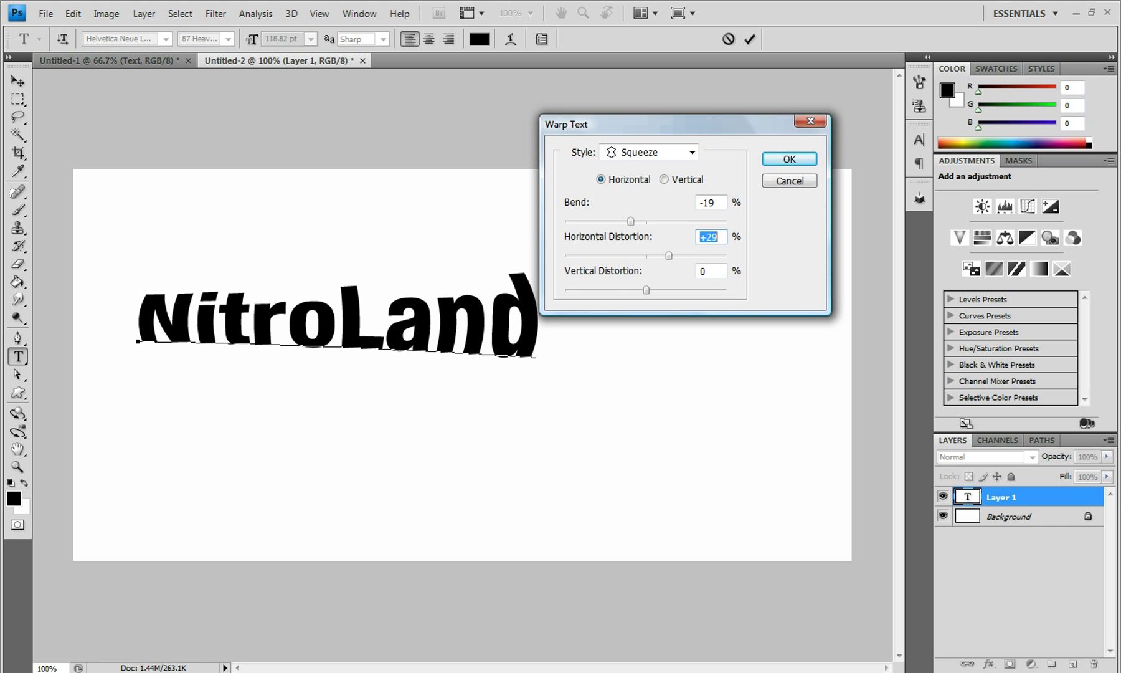
key(Tab)
text(-38)
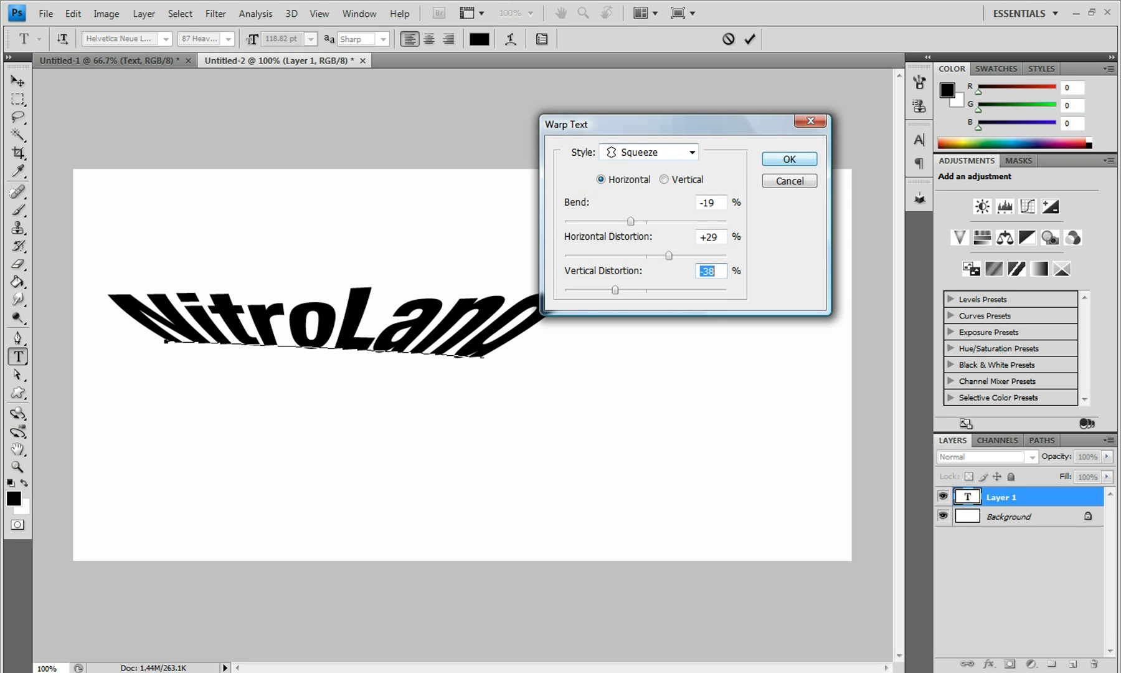
Switch to the Arc warp with bend +29, horizontal +3, vertical +11, and apply it
click(648, 152)
click(623, 186)
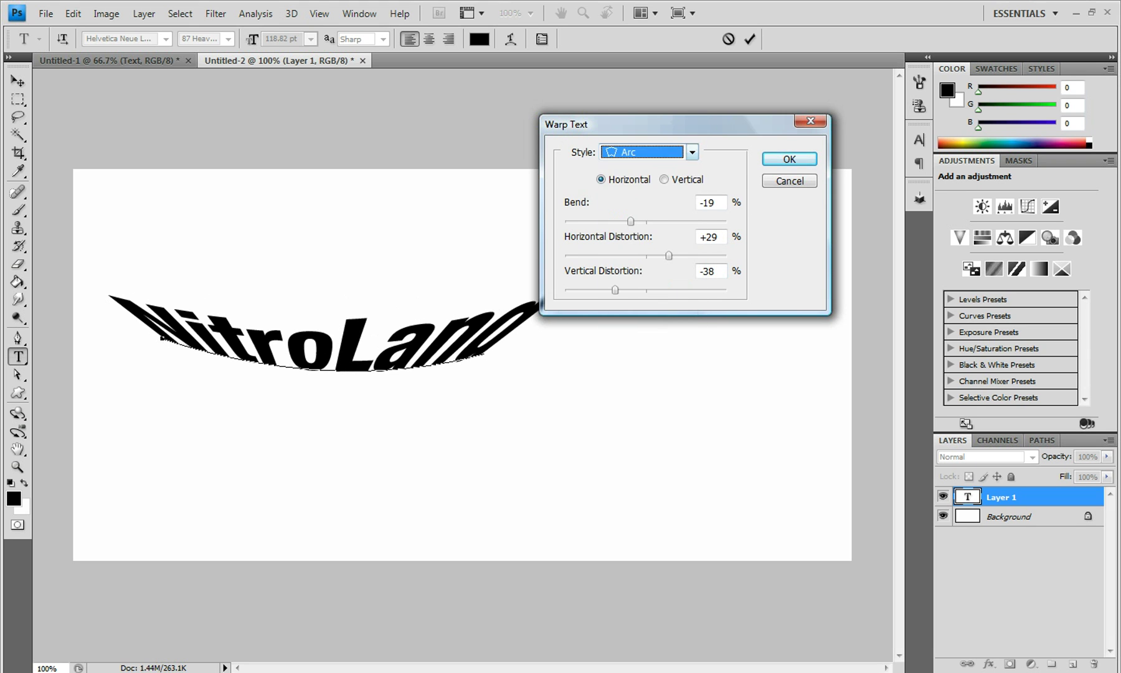
key(Tab)
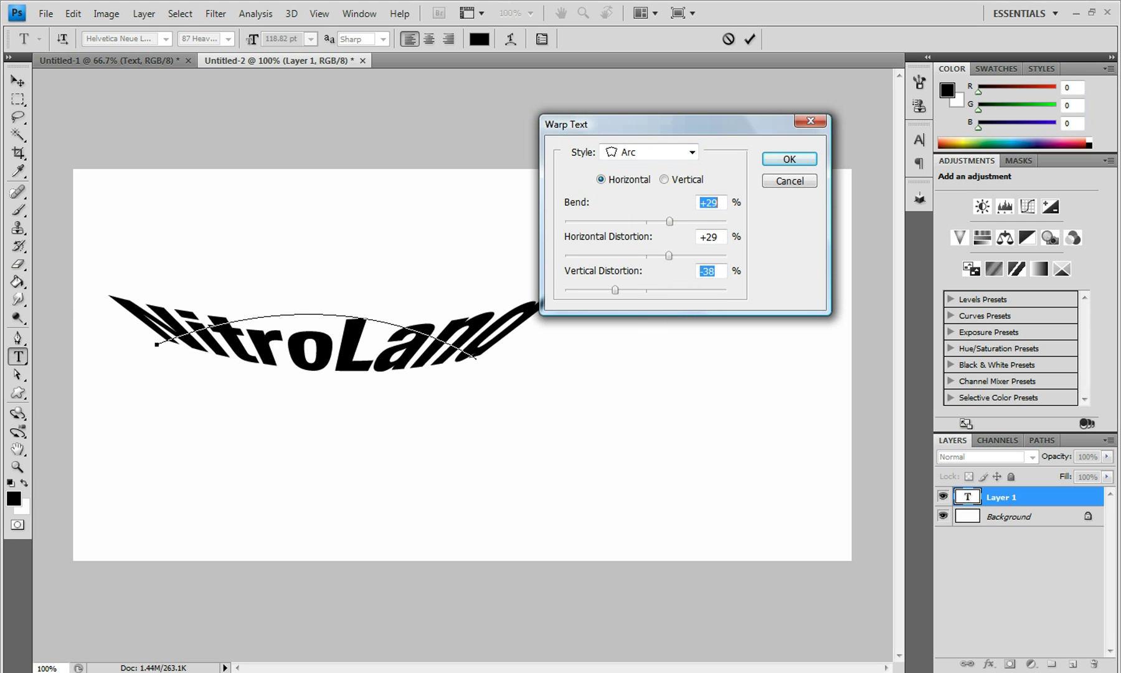
text(29)
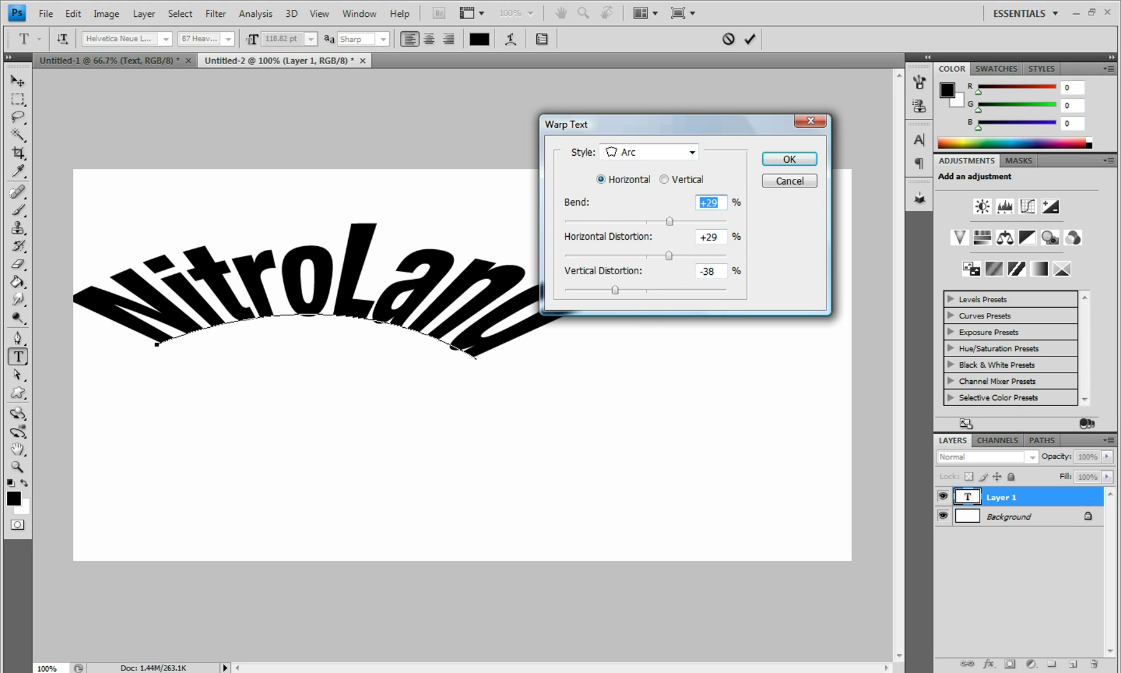
key(Tab)
text(3)
key(Tab)
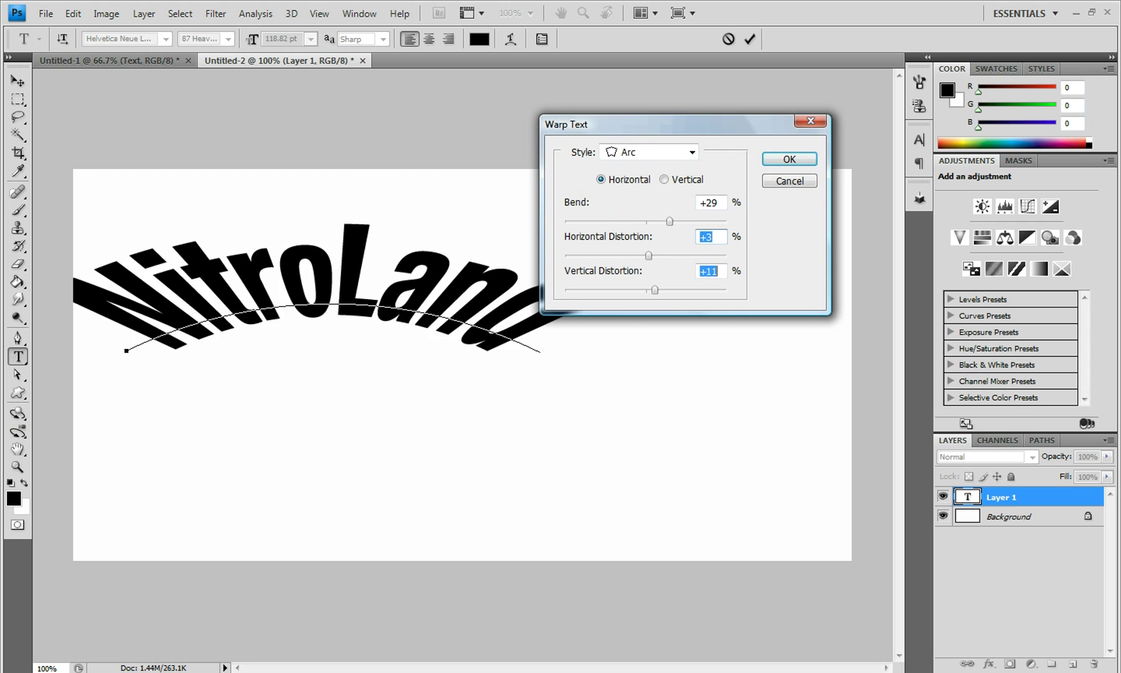
text(11)
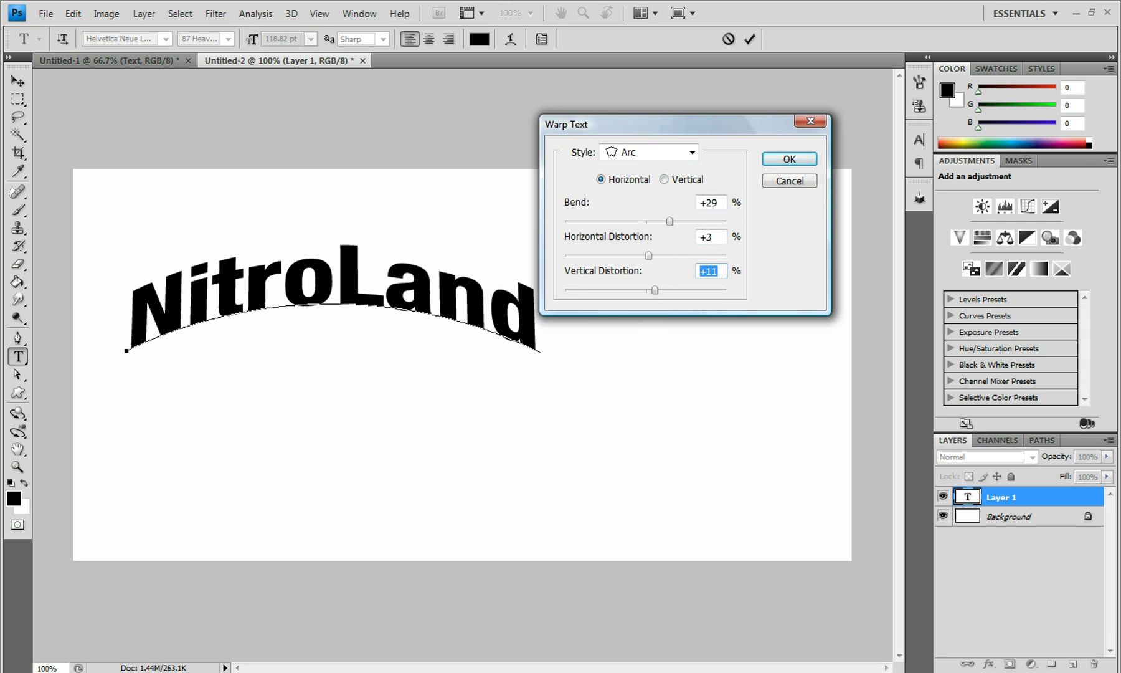
key(Return)
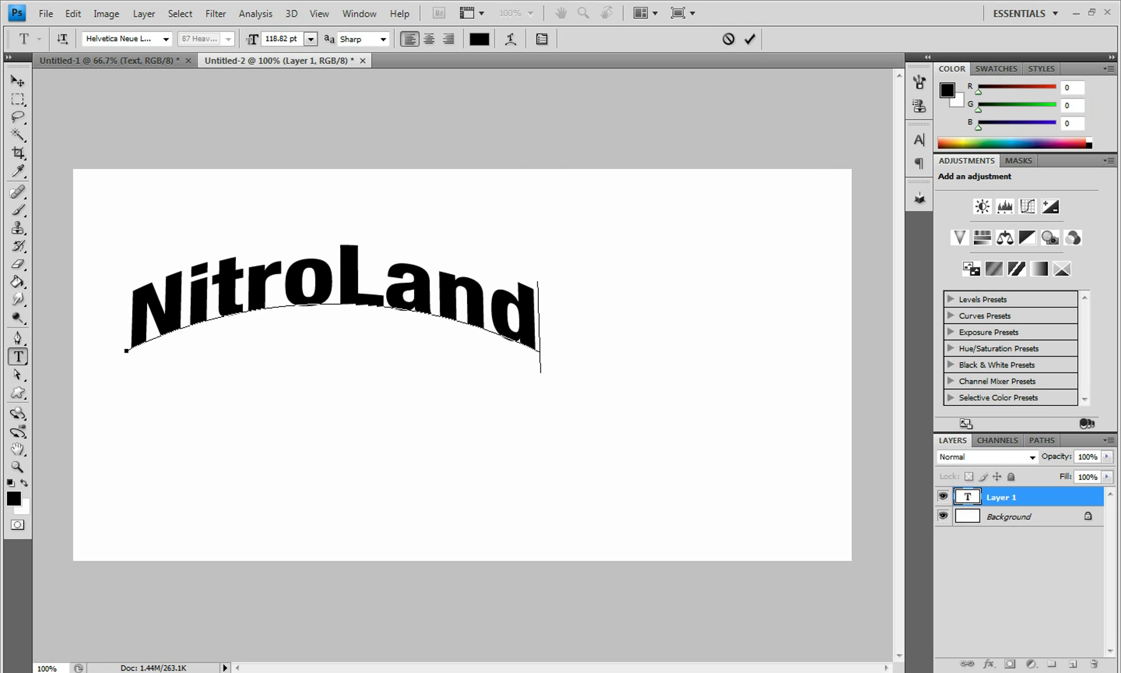
Commit the warped NitroLand text and add an empty layer above it
key(ctrl+h)
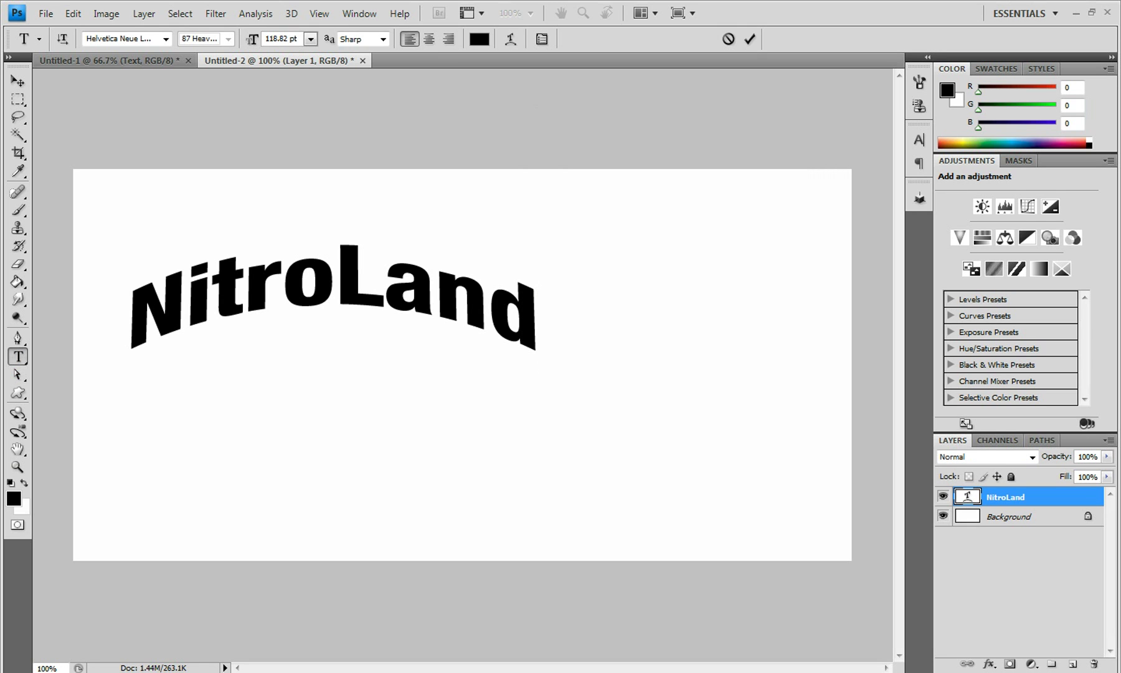
click(1073, 663)
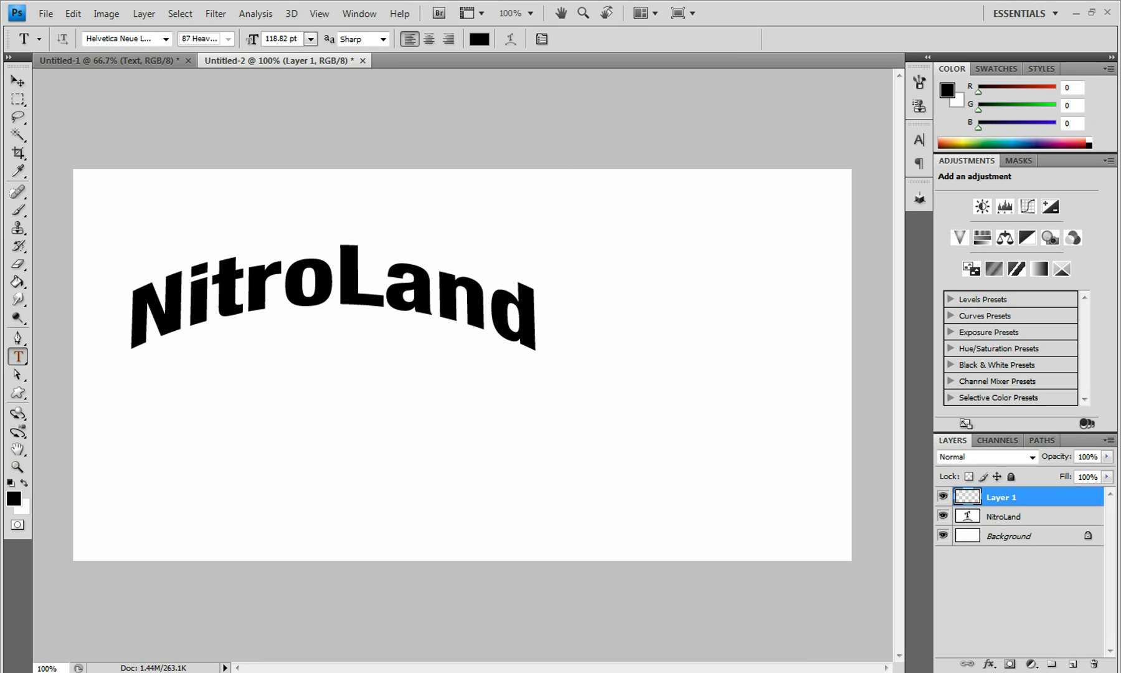
click(18, 339)
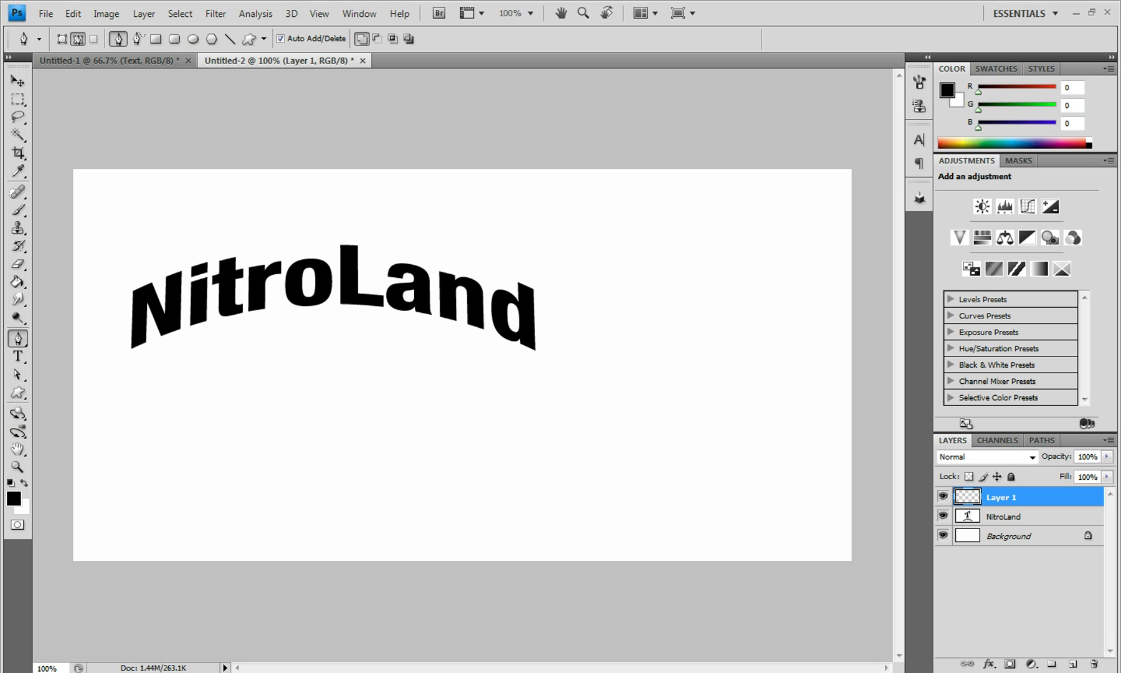
Draw a two-anchor pen path arching from lower left to right beneath NitroLand
drag(335, 495, 354, 425)
drag(772, 405, 990, 549)
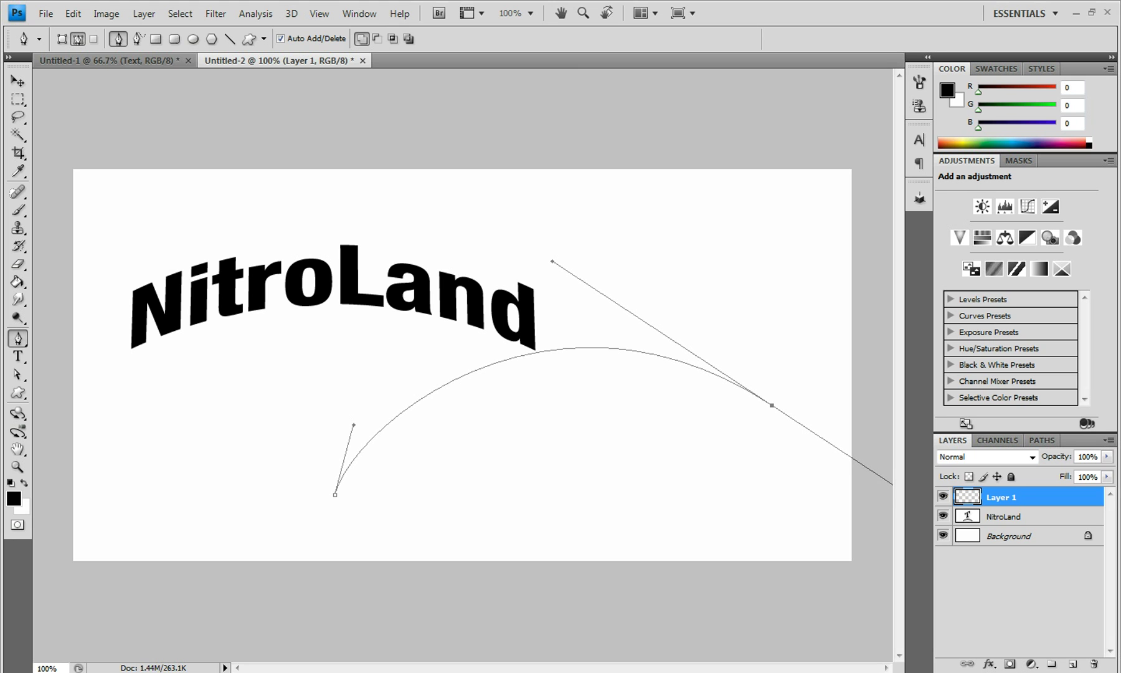
click(18, 357)
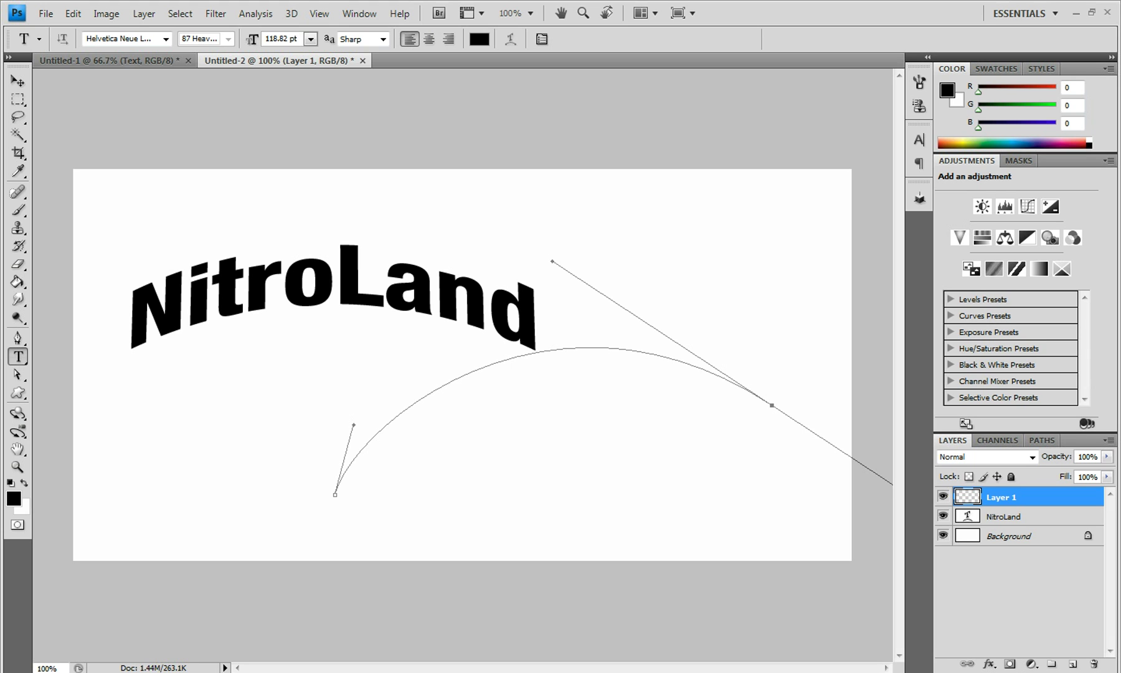
Type 'Tutorials' along the curved path, replacing the trial text
click(346, 468)
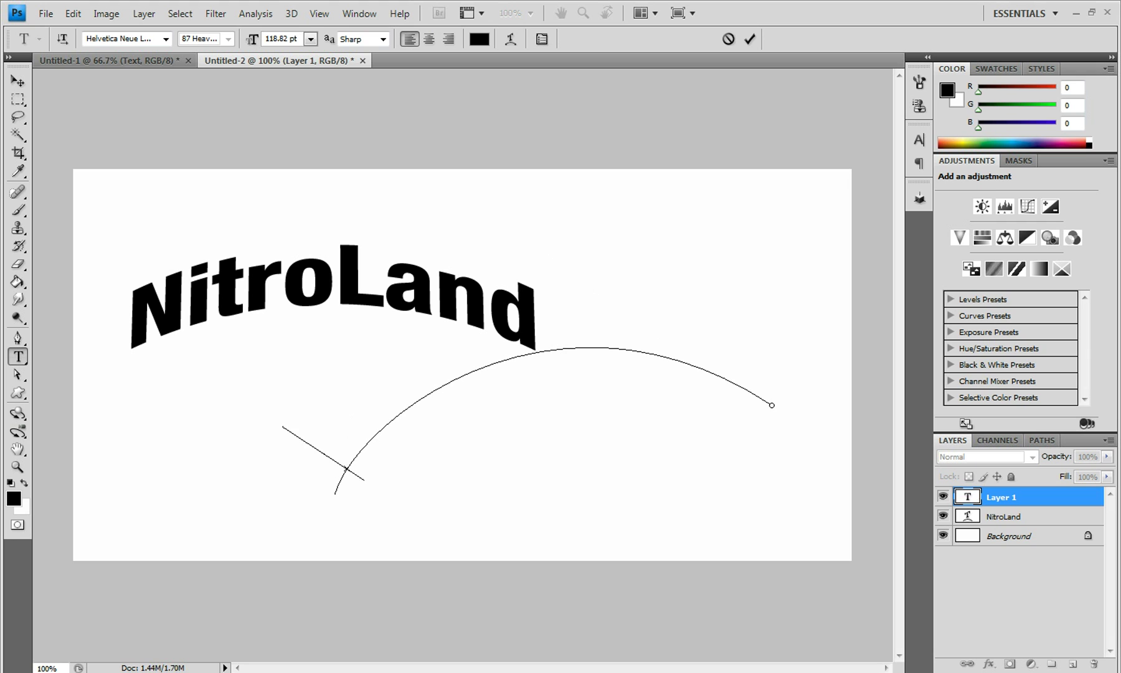
text(kldfslkjfslkf)
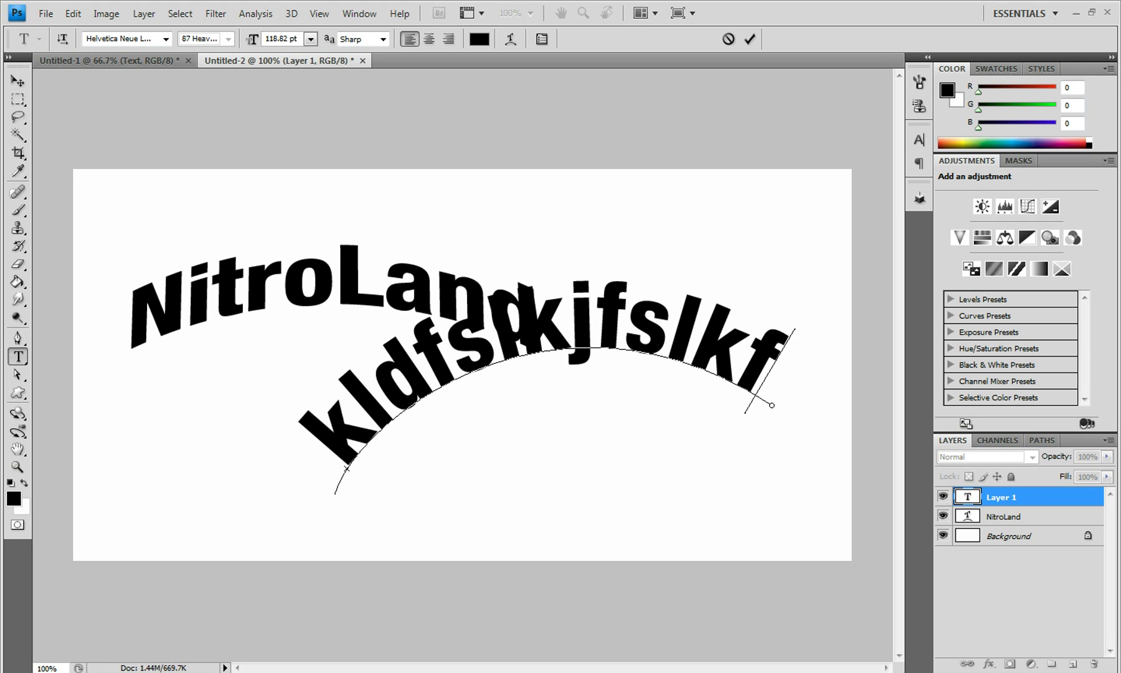
key(BackSpace)
key(BackSpace)
key(BackSpace)
key(BackSpace)
text(N)
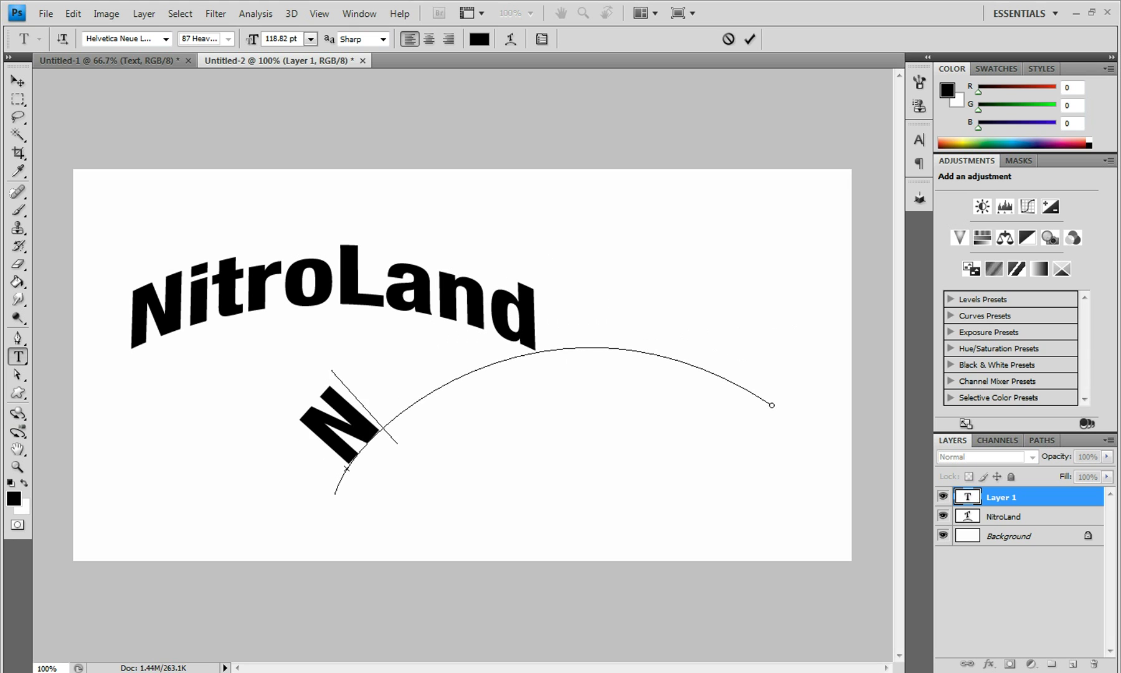
text(itr)
key(BackSpace)
key(BackSpace)
key(BackSpace)
key(BackSpace)
text(T)
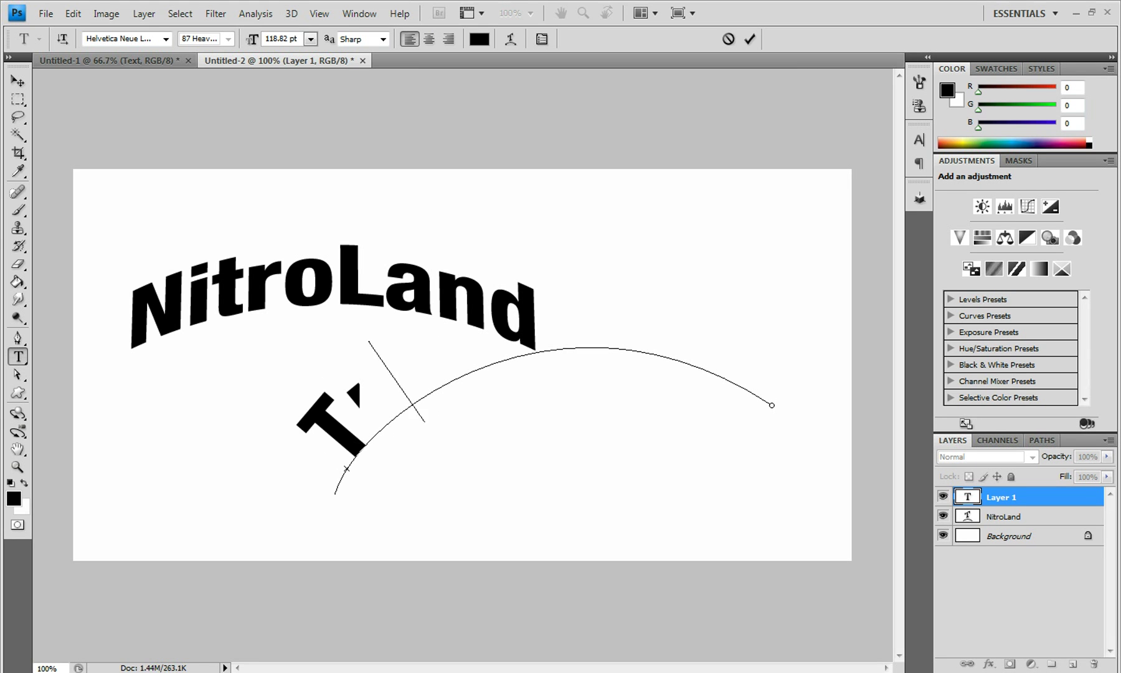
text(utorials)
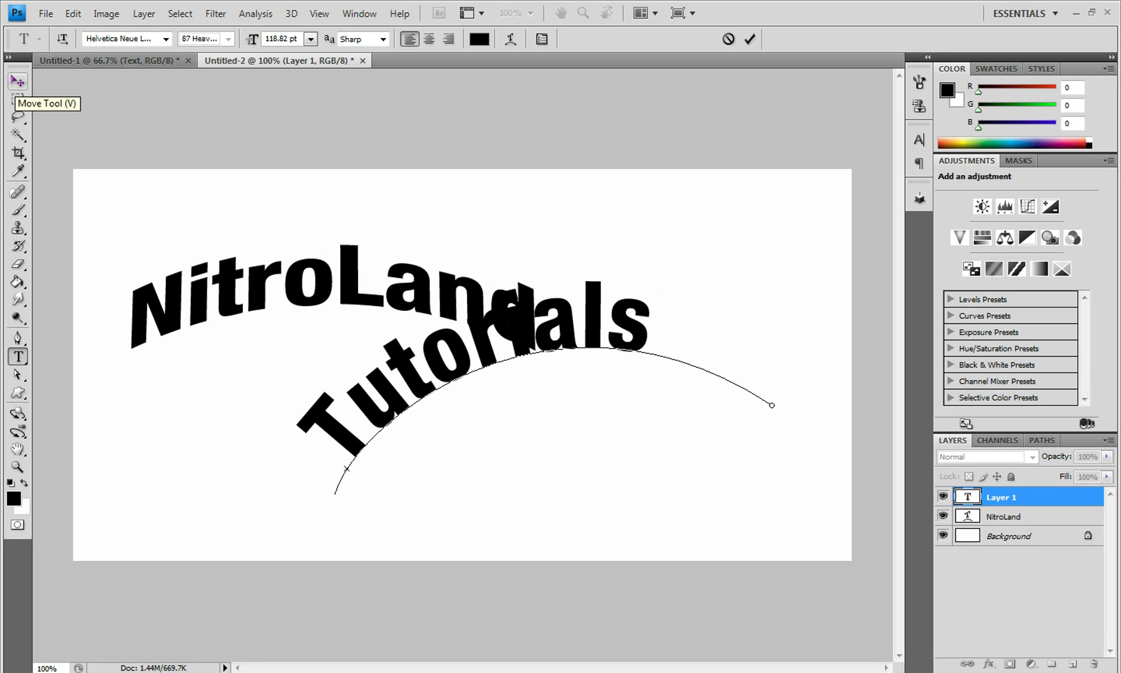
Move the Tutorials text down and to the right beneath NitroLand
click(18, 81)
mouse_move(766, 272)
mouse_down()
mouse_move(601, 329)
mouse_move(855, 333)
mouse_up()
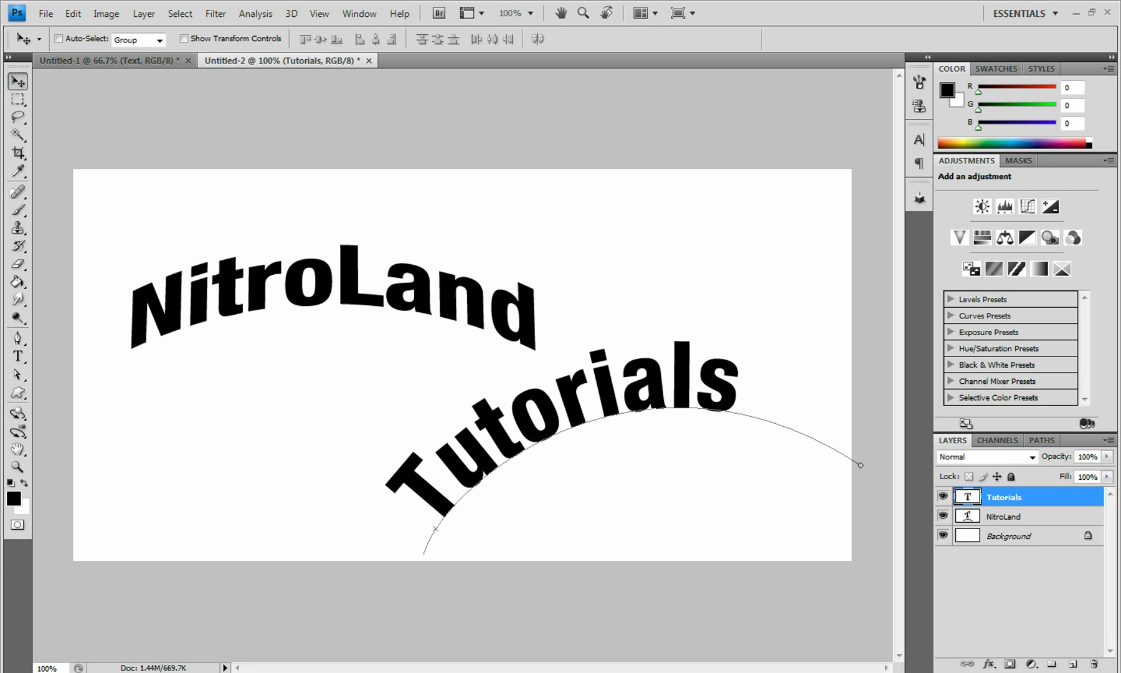
drag(599, 329, 602, 313)
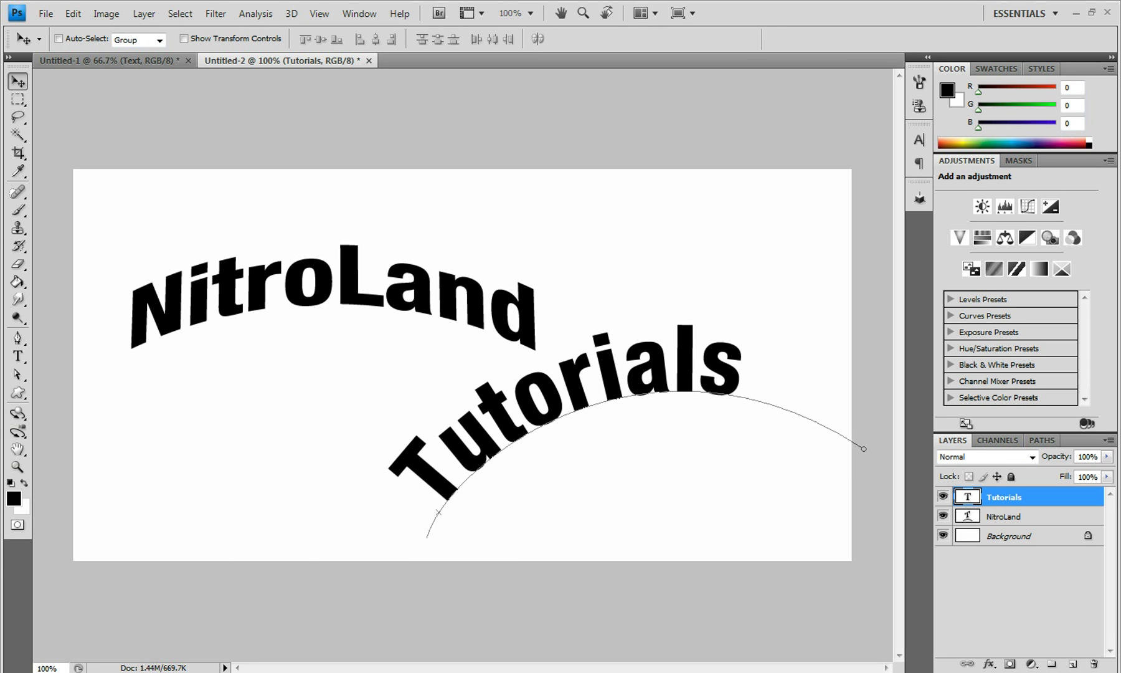